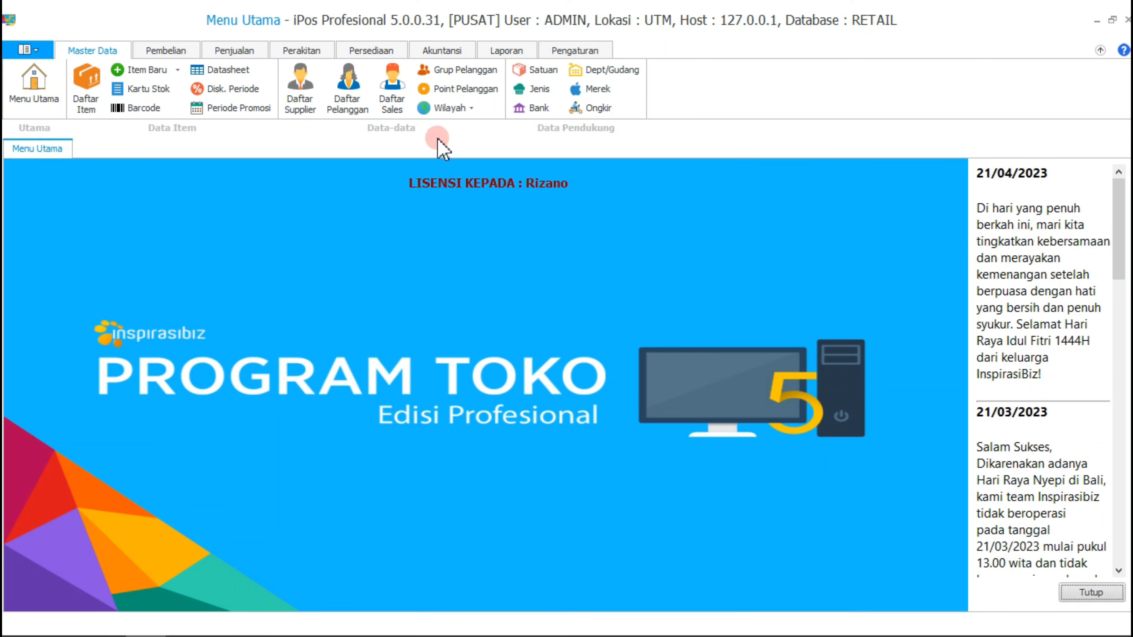
Open the Kelompok Akses User settings to manage user group access rights.
{"action": "left_click", "coordinate": [557, 53]}
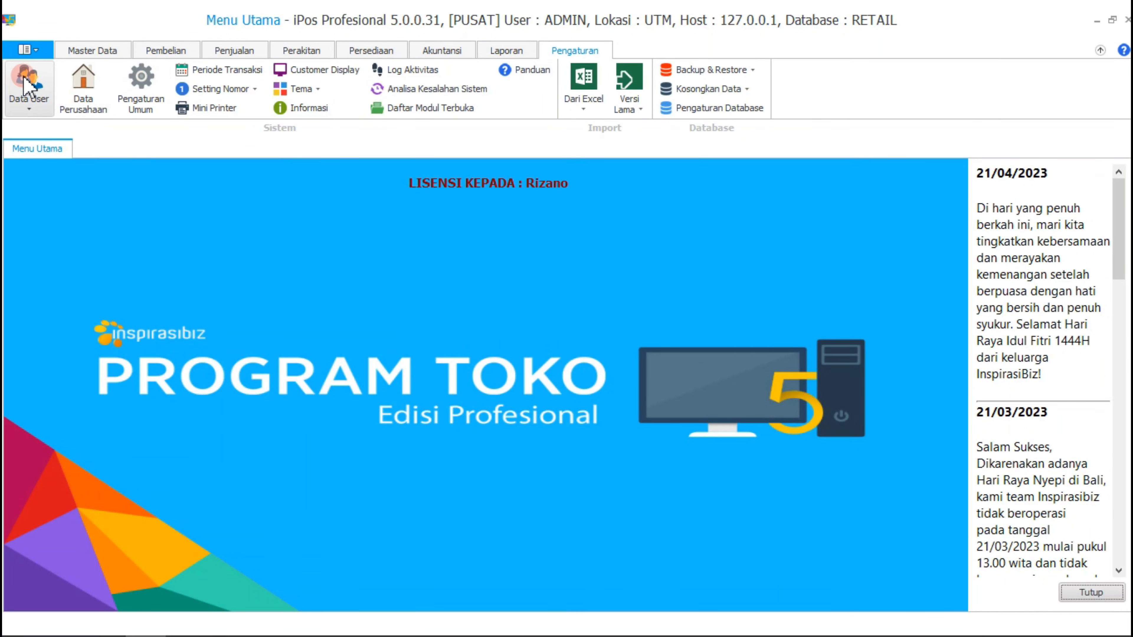
{"action": "left_click", "coordinate": [31, 90]}
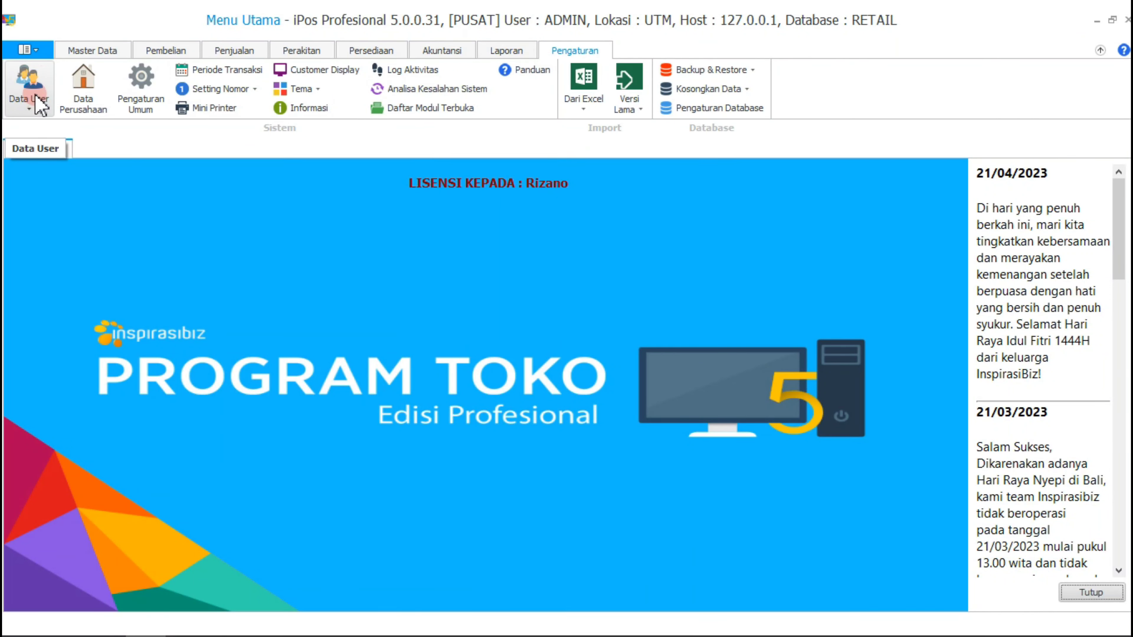
{"action": "left_click", "coordinate": [38, 103]}
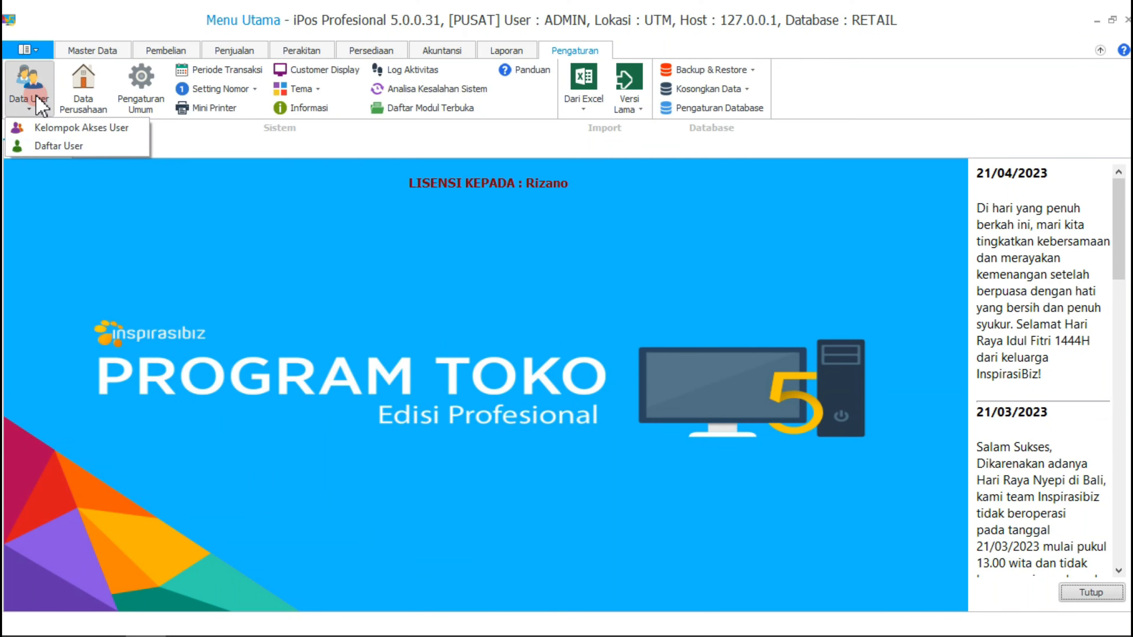
{"action": "left_click", "coordinate": [78, 130]}
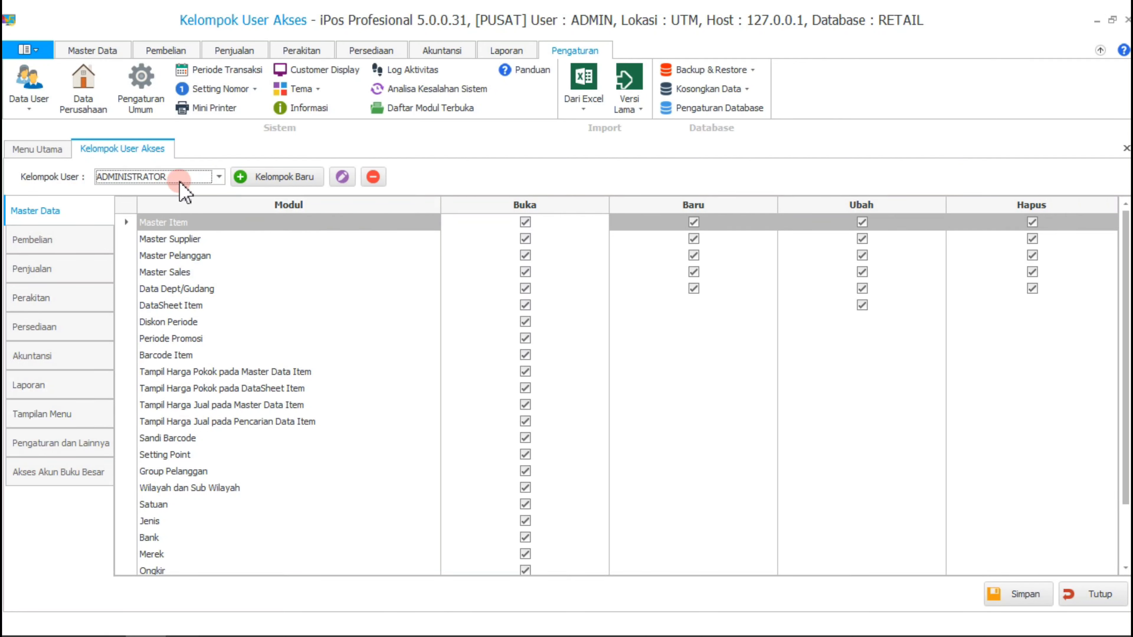
Enable Langsung Tampil Modul Kasir in the ADMINISTRATOR group's menu display rights and save the access change.
{"action": "left_click", "coordinate": [67, 414]}
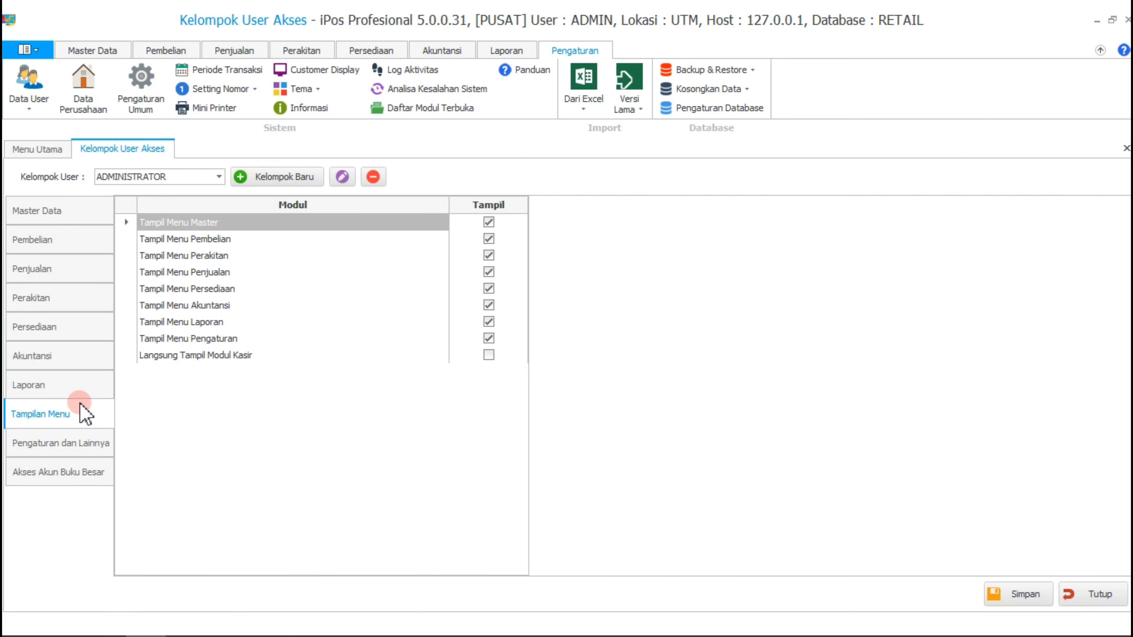
{"action": "left_click", "coordinate": [488, 356]}
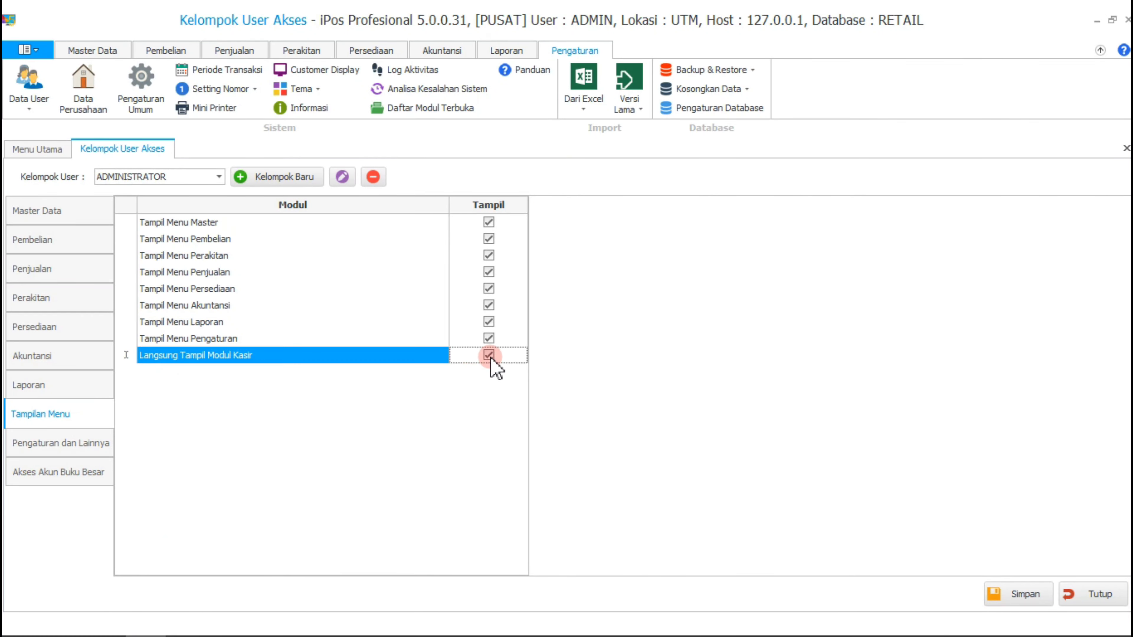
{"action": "left_click", "coordinate": [1021, 597]}
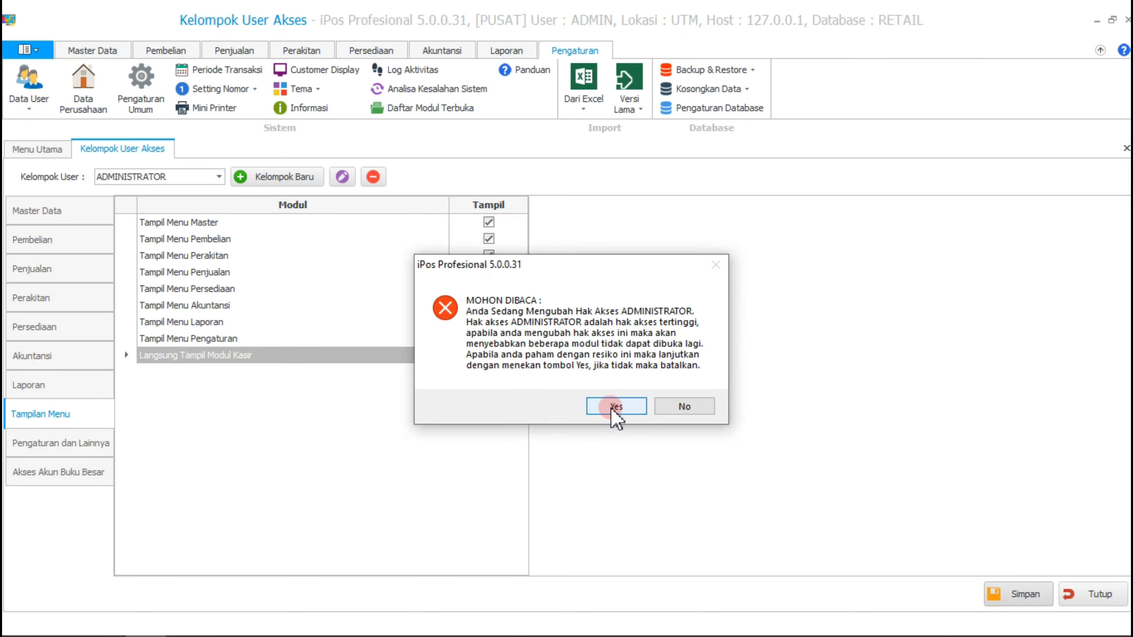
{"action": "left_click", "coordinate": [614, 407]}
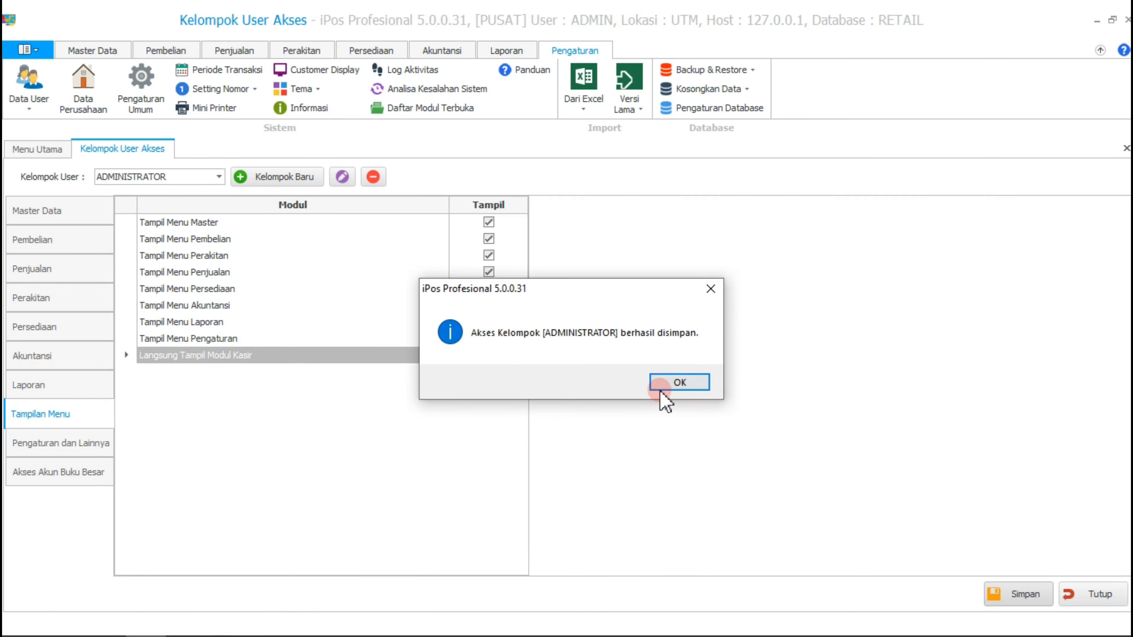
{"action": "left_click", "coordinate": [661, 390]}
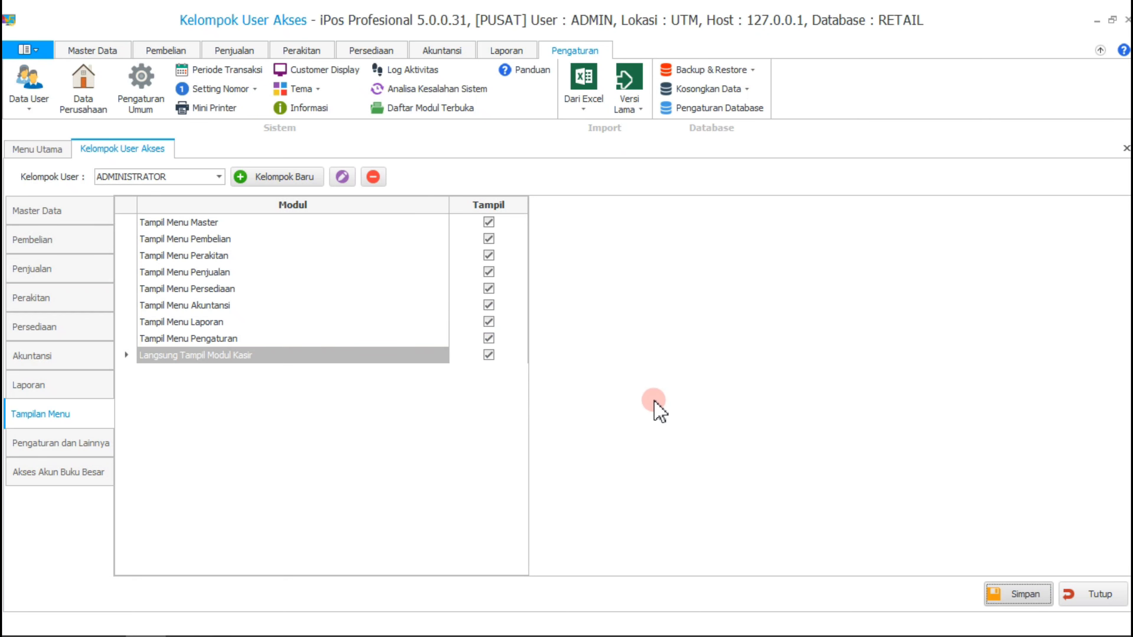
Enable Tampil Menu Penjualan for the KASIR user group, leaving Langsung Tampil Modul Kasir enabled.
{"action": "left_click", "coordinate": [219, 177]}
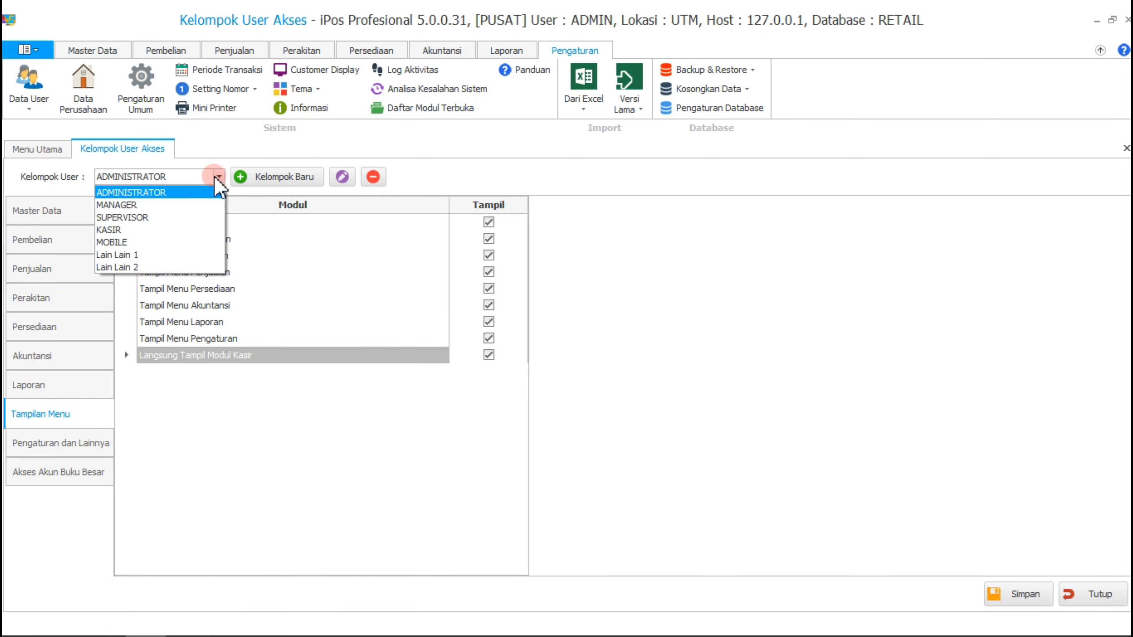
{"action": "left_click", "coordinate": [168, 231]}
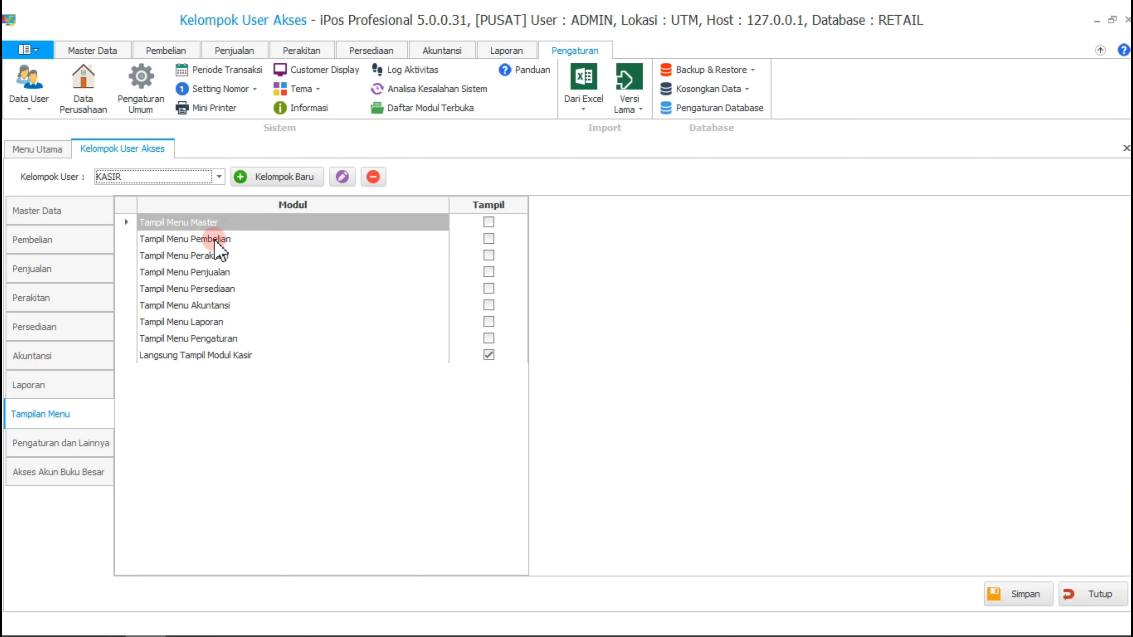
{"action": "left_click", "coordinate": [221, 272]}
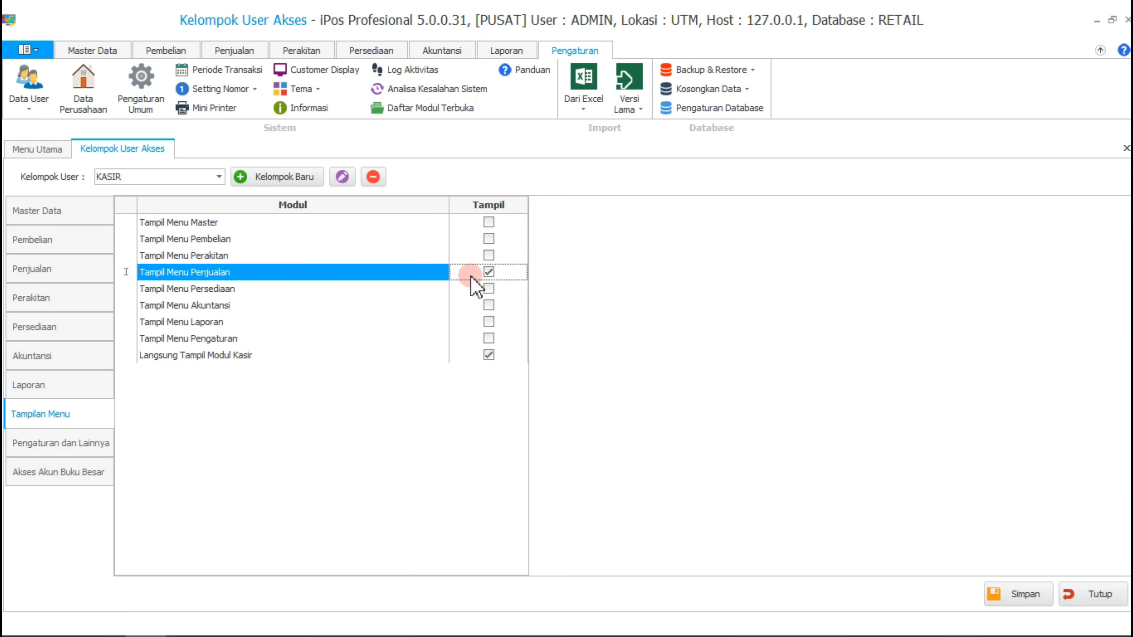
{"action": "left_click", "coordinate": [460, 357]}
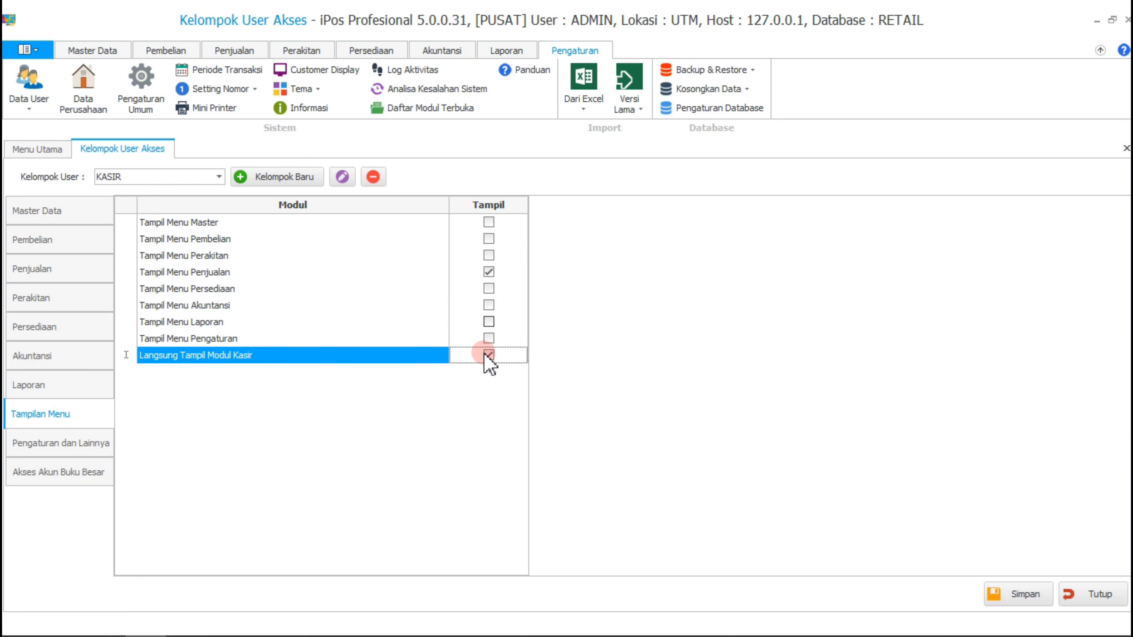
{"action": "left_click", "coordinate": [269, 273]}
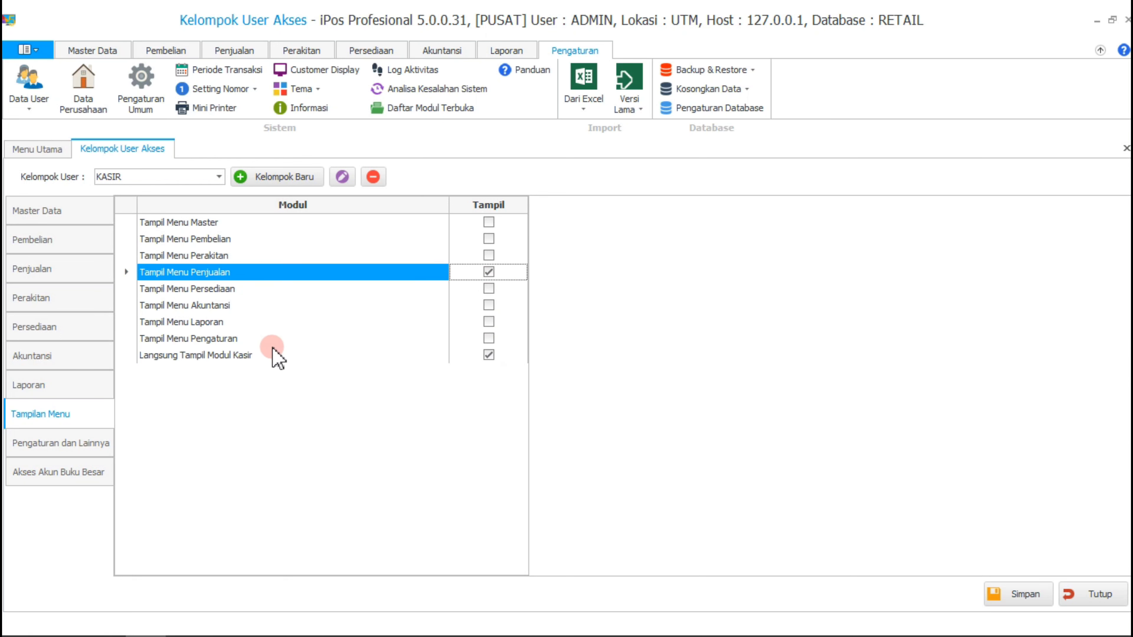
{"action": "left_click", "coordinate": [273, 350]}
{"action": "left_click", "coordinate": [265, 273]}
{"action": "left_click", "coordinate": [263, 357]}
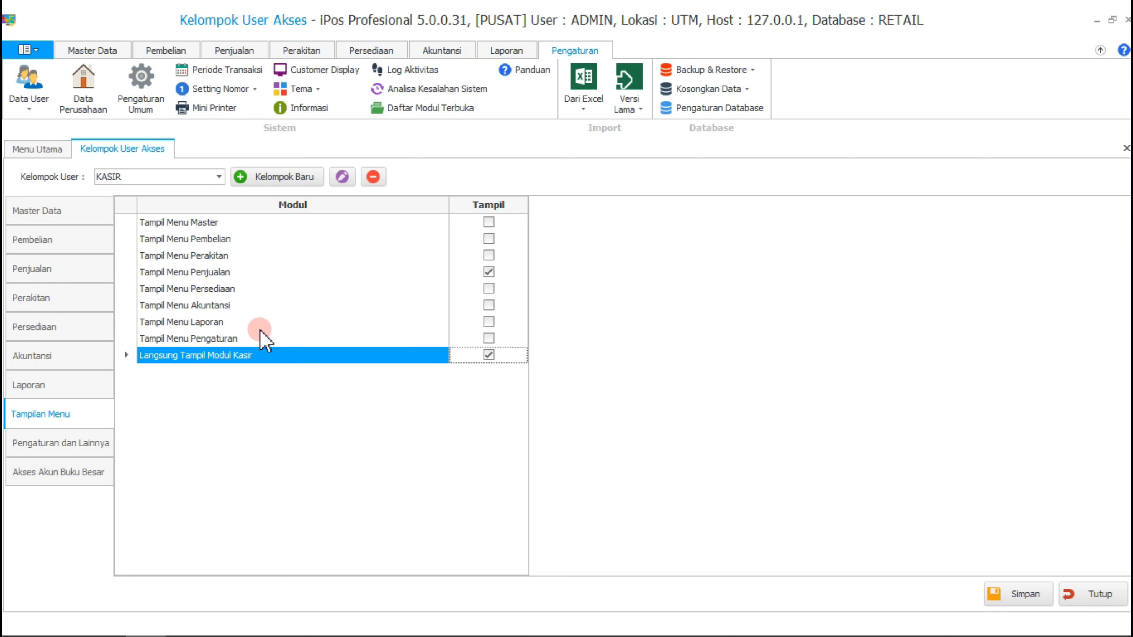
In the KASIR group's Penjualan rights, widen the Modul column and allow Modul Kasir : Bisa menghapus detail item & transaksi.
{"action": "left_click", "coordinate": [54, 269]}
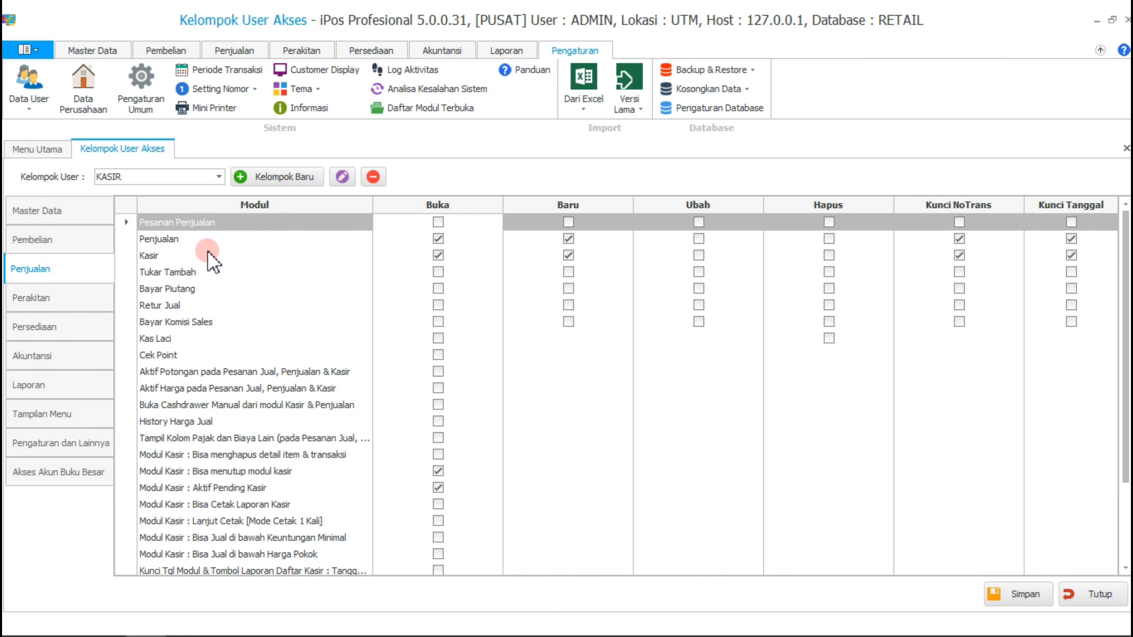
{"action": "left_click_drag", "start_coordinate": [374, 202], "coordinate": [448, 202]}
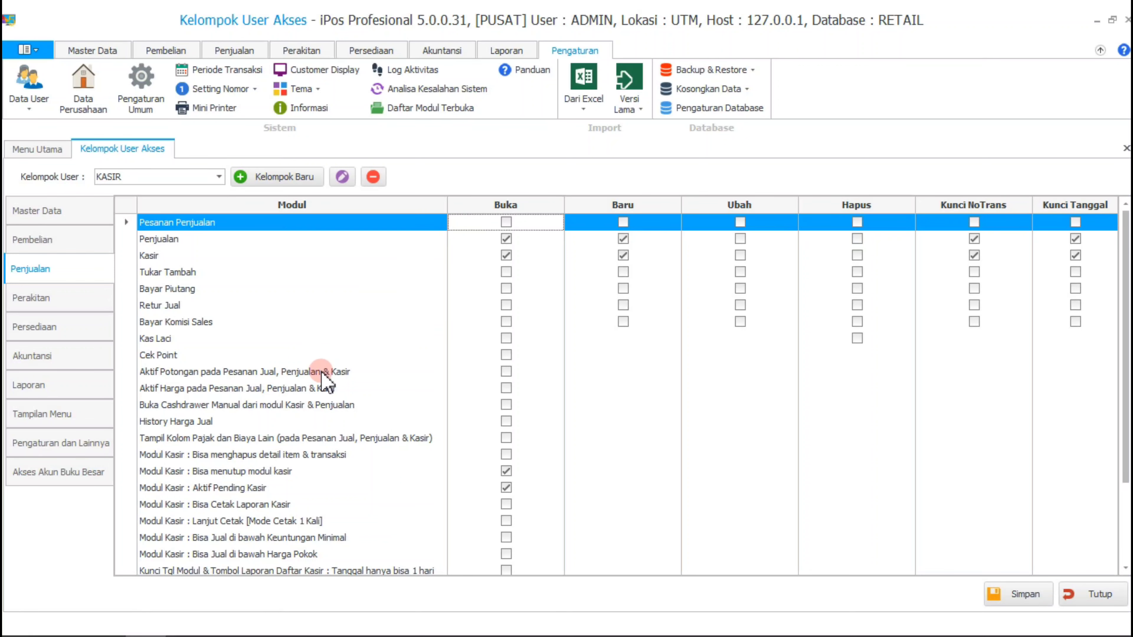
{"action": "scroll", "coordinate": [310, 388], "scroll_direction": "down", "scroll_amount": 1}
{"action": "left_click", "coordinate": [294, 409]}
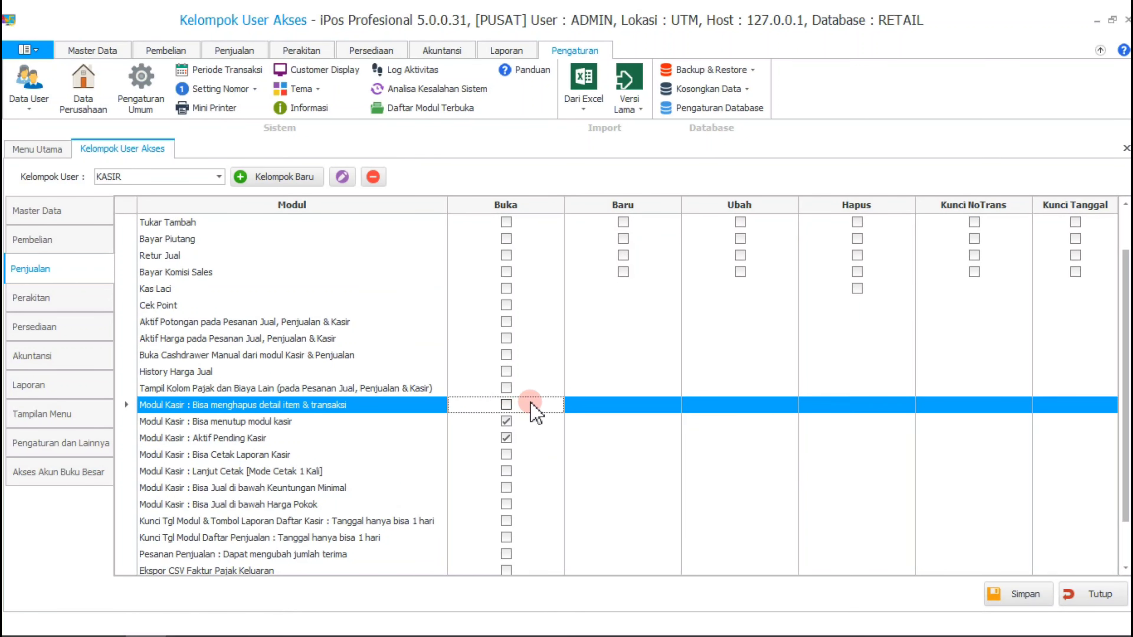
{"action": "left_click", "coordinate": [506, 404]}
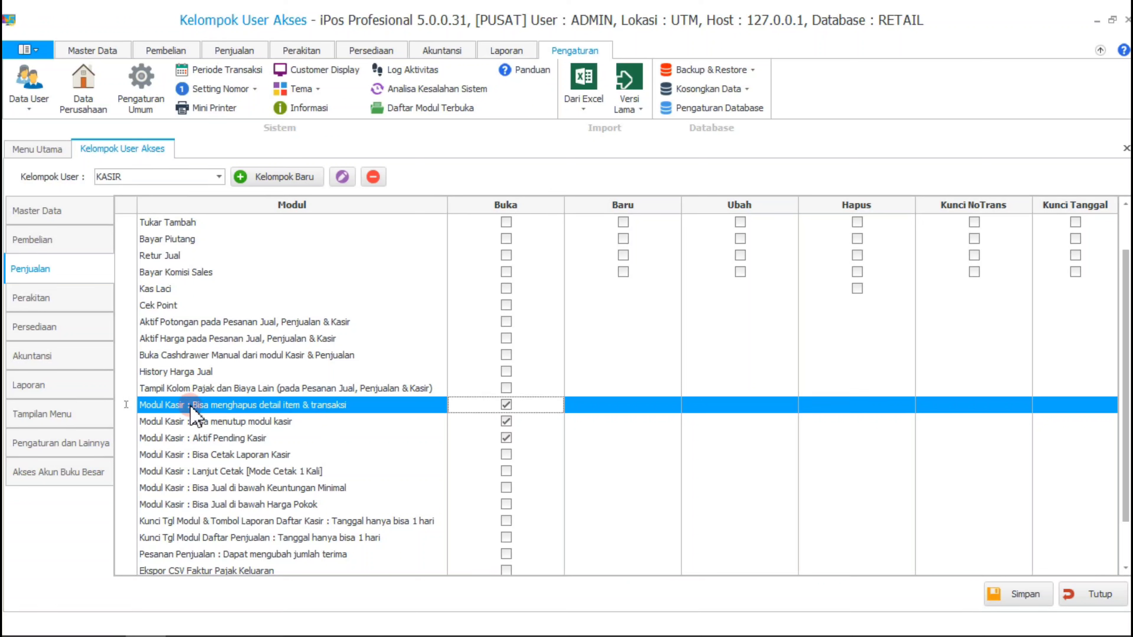
Allow Modul Kasir : Bisa Cetak Laporan Kasir for the KASIR group and save its access rights.
{"action": "scroll", "coordinate": [252, 413], "scroll_direction": "down", "scroll_amount": 1}
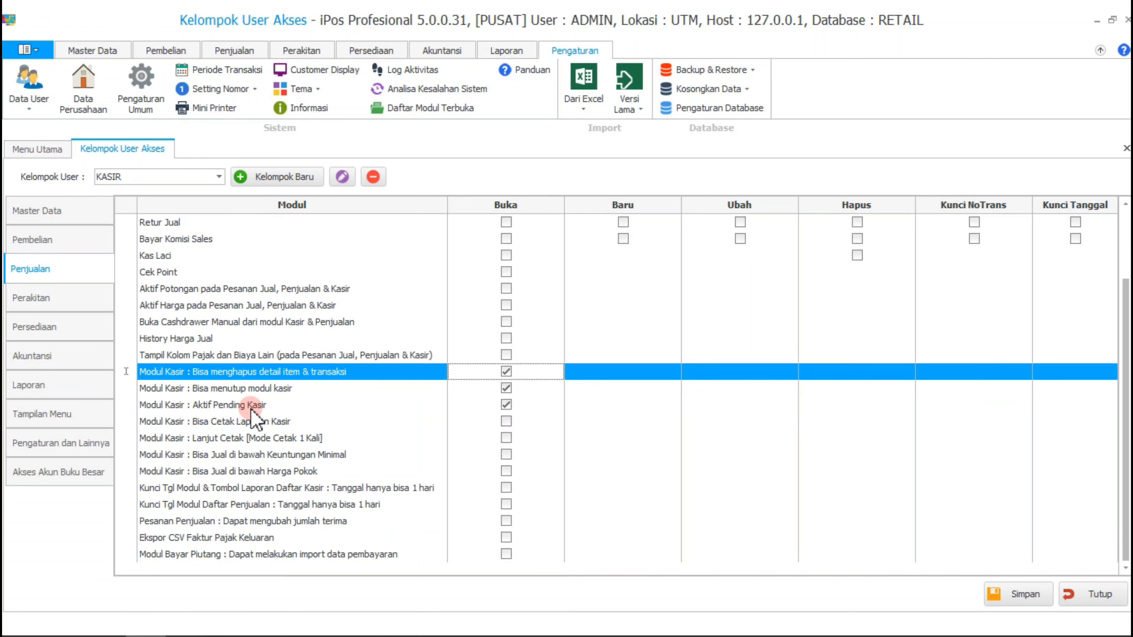
{"action": "left_click", "coordinate": [215, 423]}
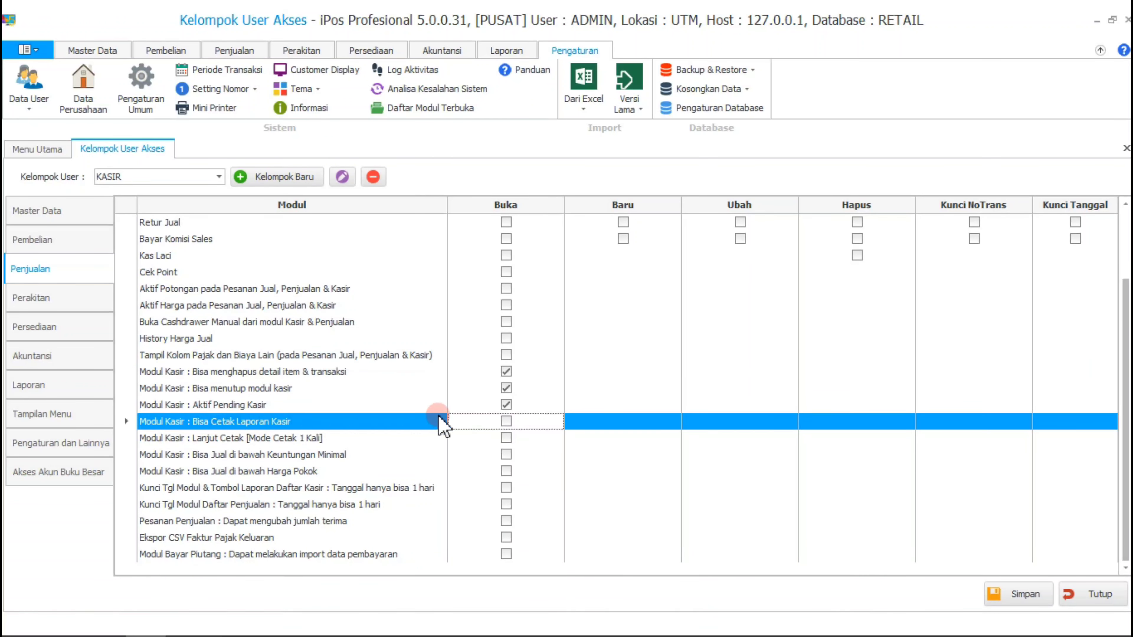
{"action": "left_click", "coordinate": [503, 420]}
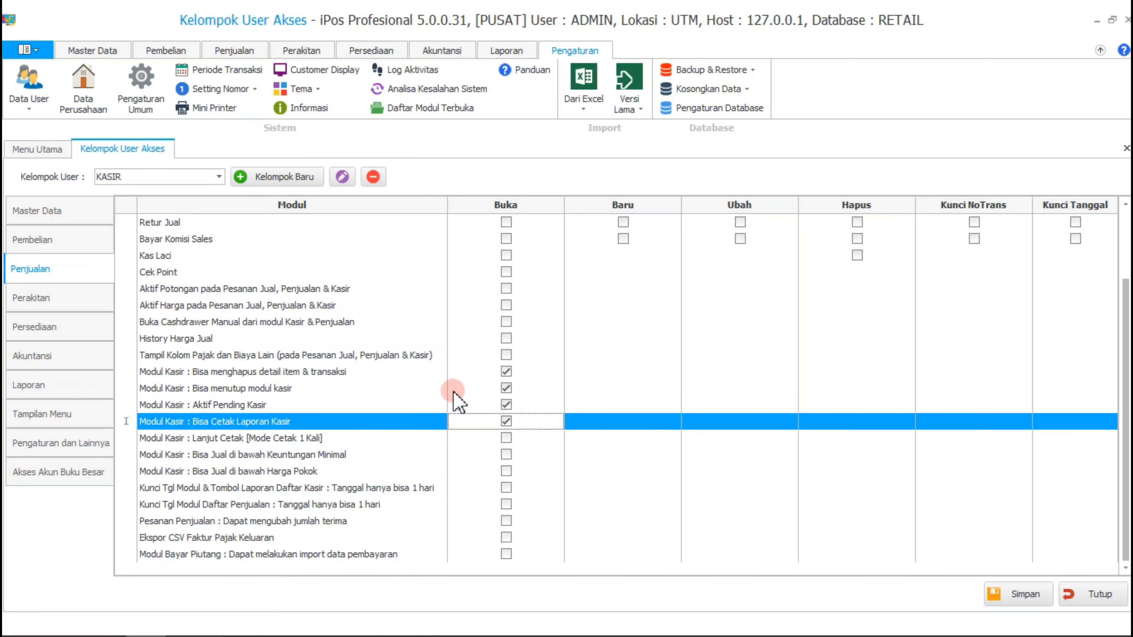
{"action": "left_click", "coordinate": [1006, 594]}
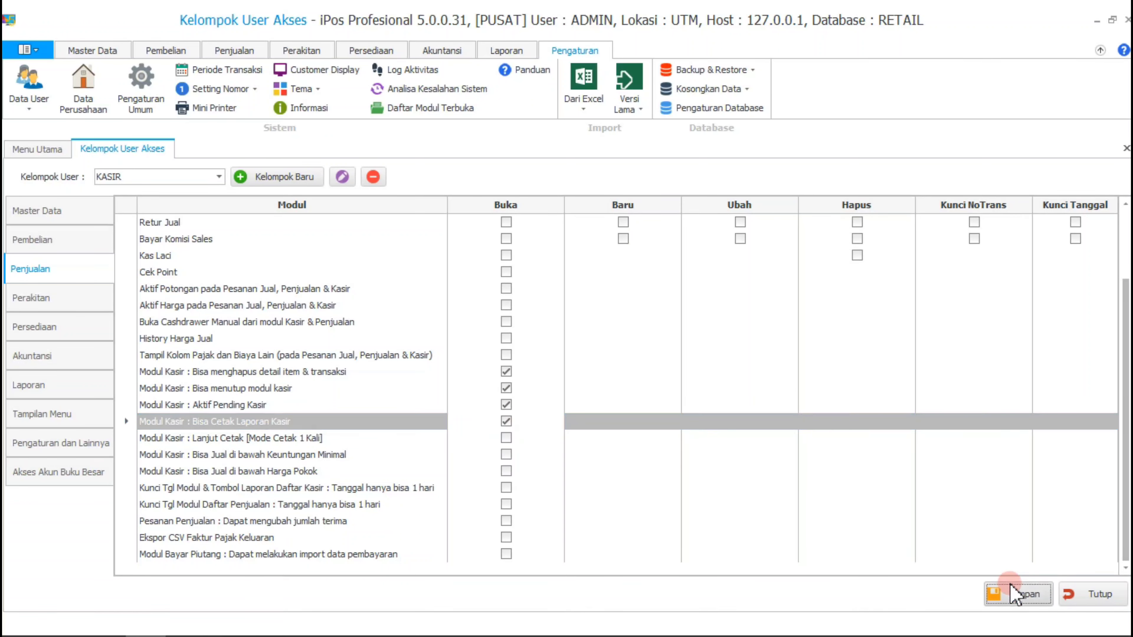
{"action": "left_click", "coordinate": [659, 383]}
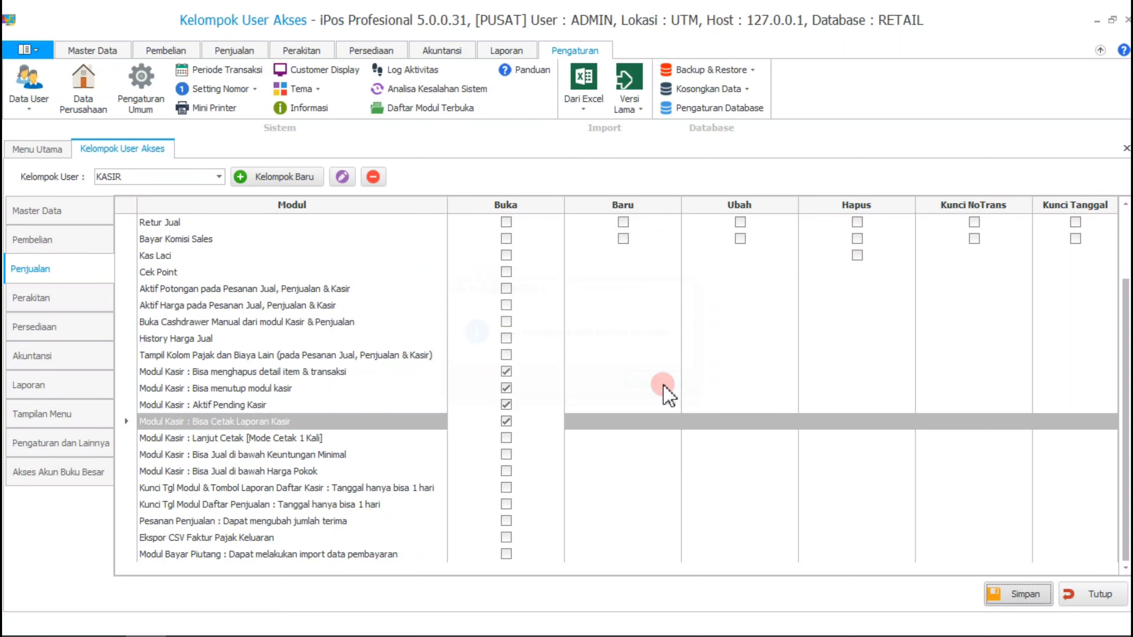
Open Daftar User and review the existing users and their assigned access groups.
{"action": "left_click", "coordinate": [28, 106]}
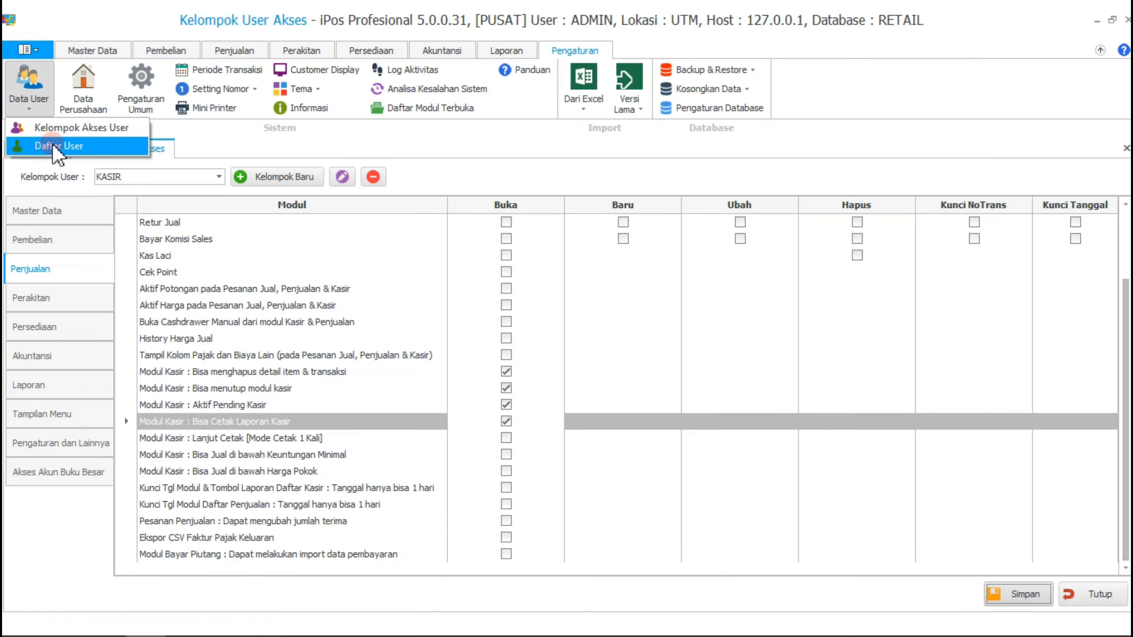
{"action": "left_click", "coordinate": [84, 147]}
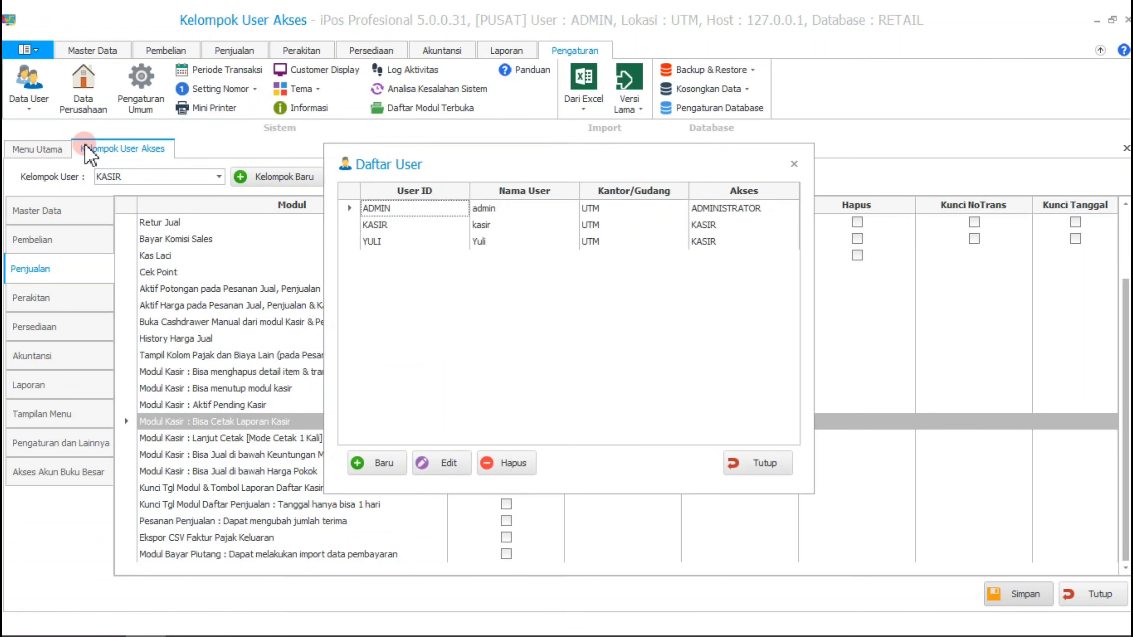
{"action": "left_click", "coordinate": [398, 226]}
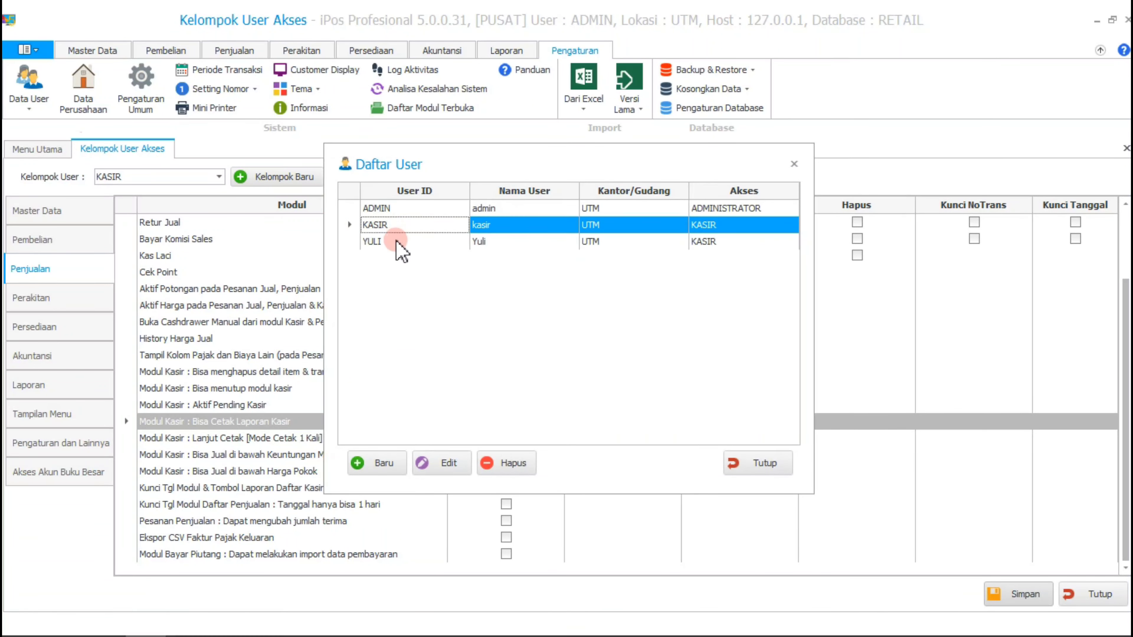
{"action": "left_click", "coordinate": [396, 241]}
{"action": "left_click", "coordinate": [412, 210]}
{"action": "left_click", "coordinate": [725, 224]}
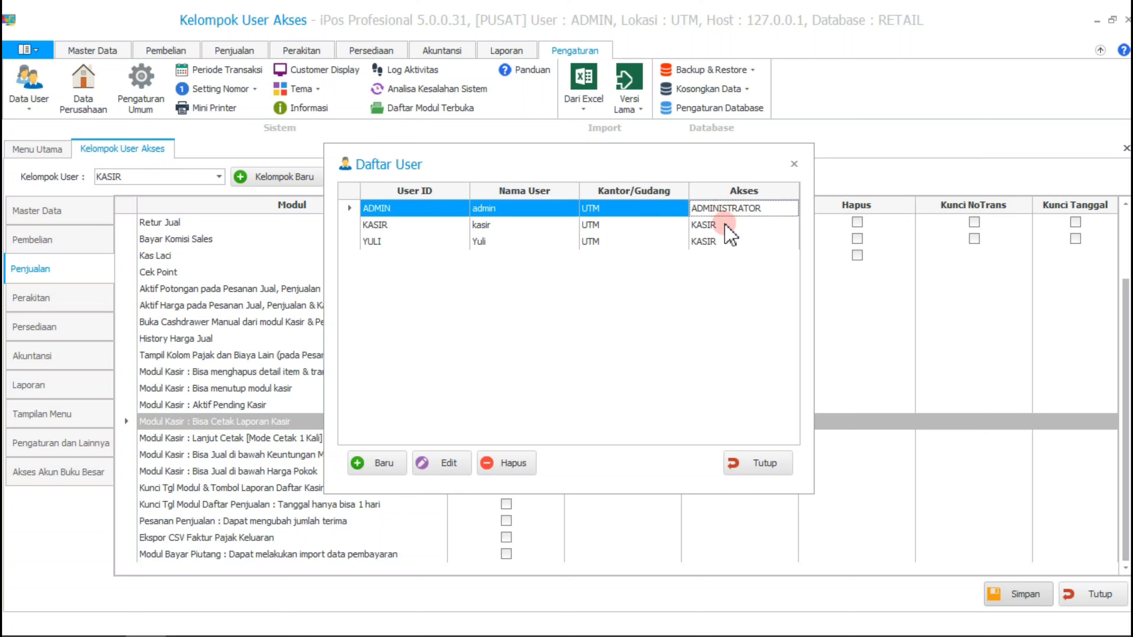
{"action": "left_click", "coordinate": [726, 227]}
Start a new user, enter the user ID and the user's name, and assign the KASIR group.
{"action": "left_click", "coordinate": [376, 464]}
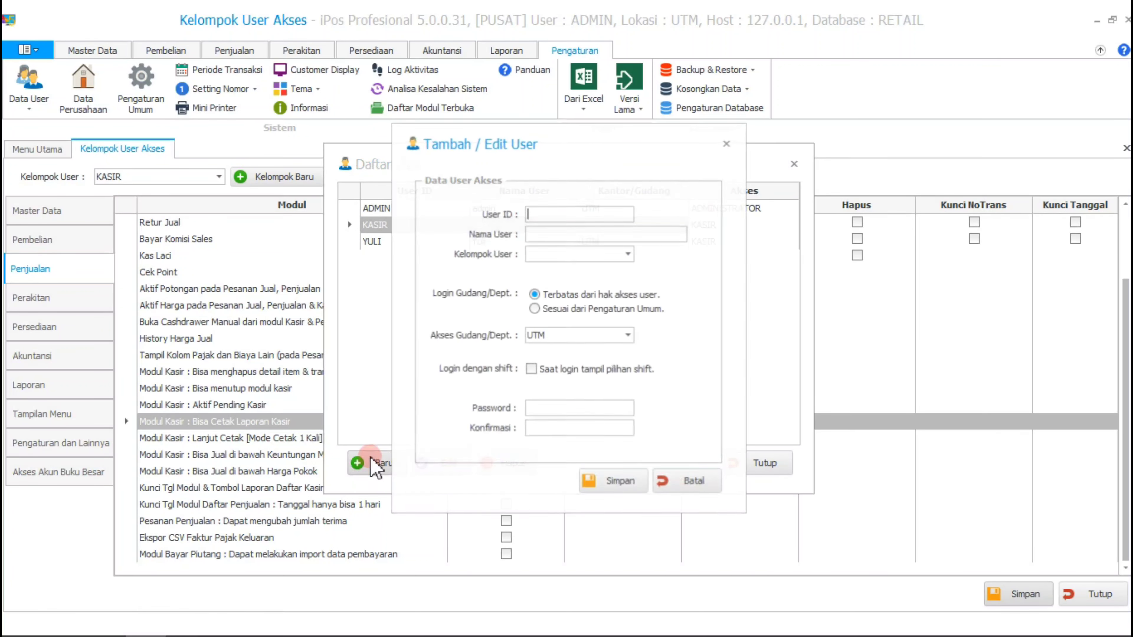
{"action": "left_click", "coordinate": [552, 213]}
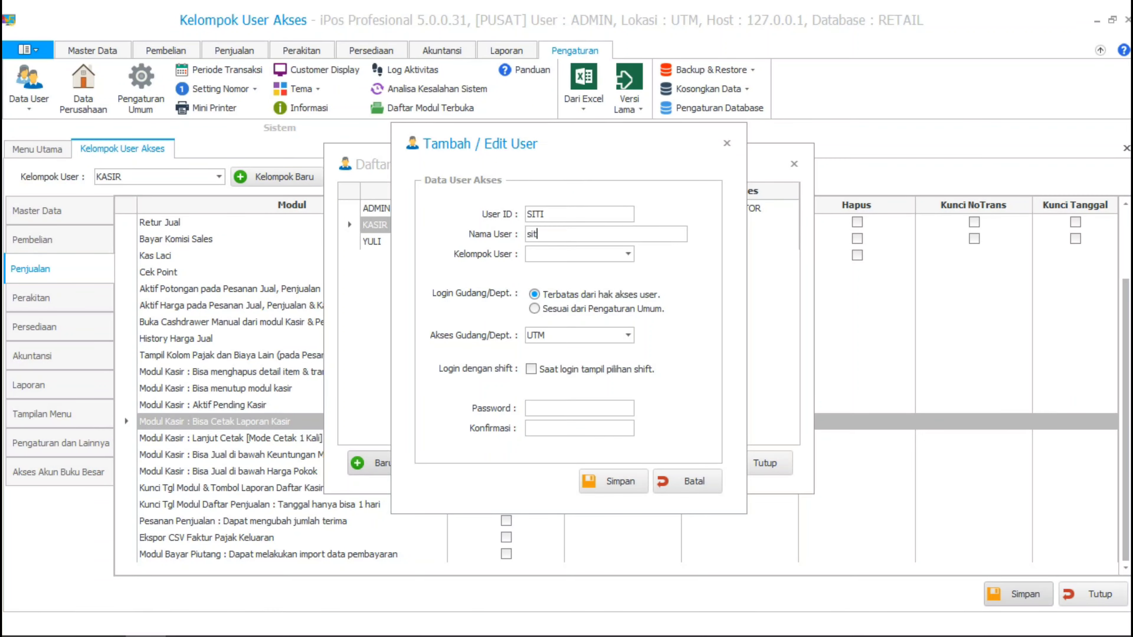
{"action": "left_click", "coordinate": [611, 254]}
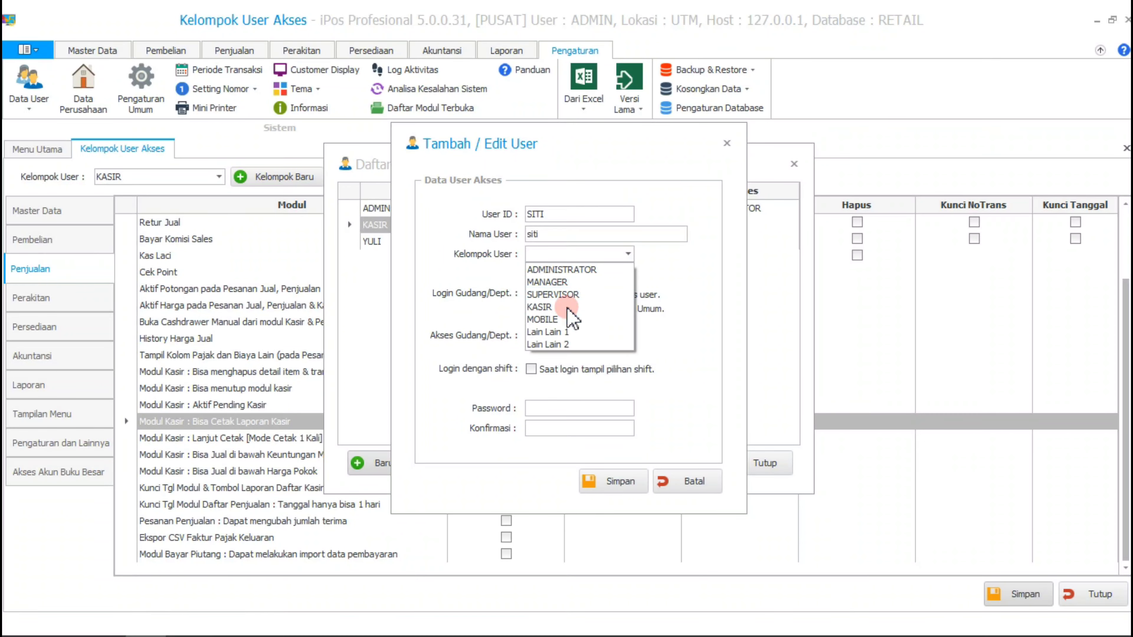
{"action": "left_click", "coordinate": [549, 308]}
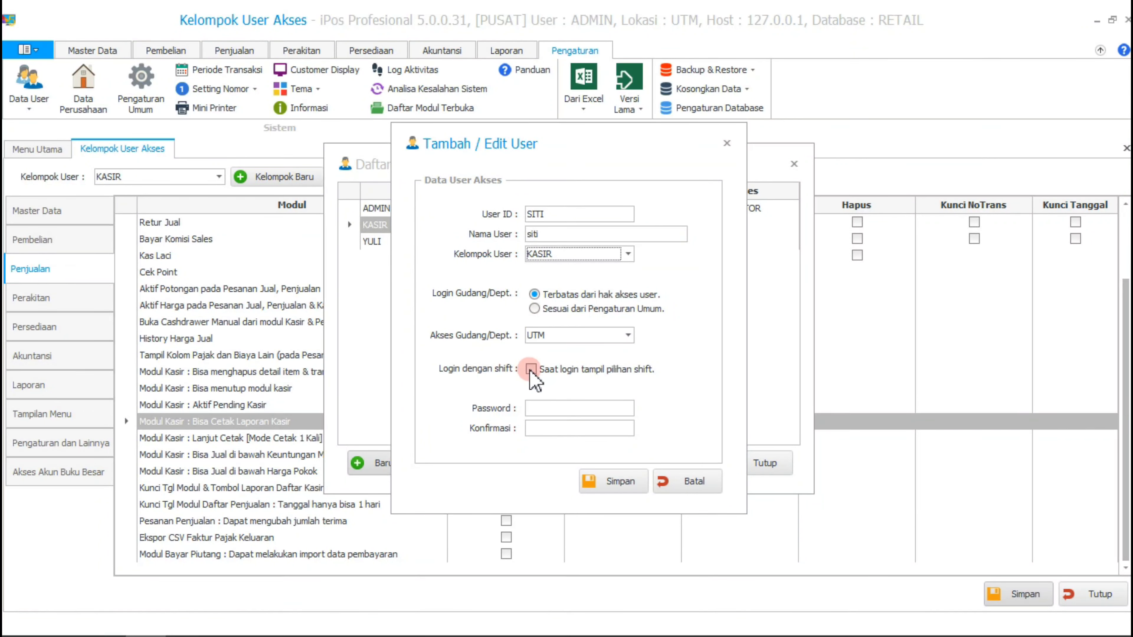
Enter and confirm the new user's password, then save the user.
{"action": "left_click", "coordinate": [563, 410]}
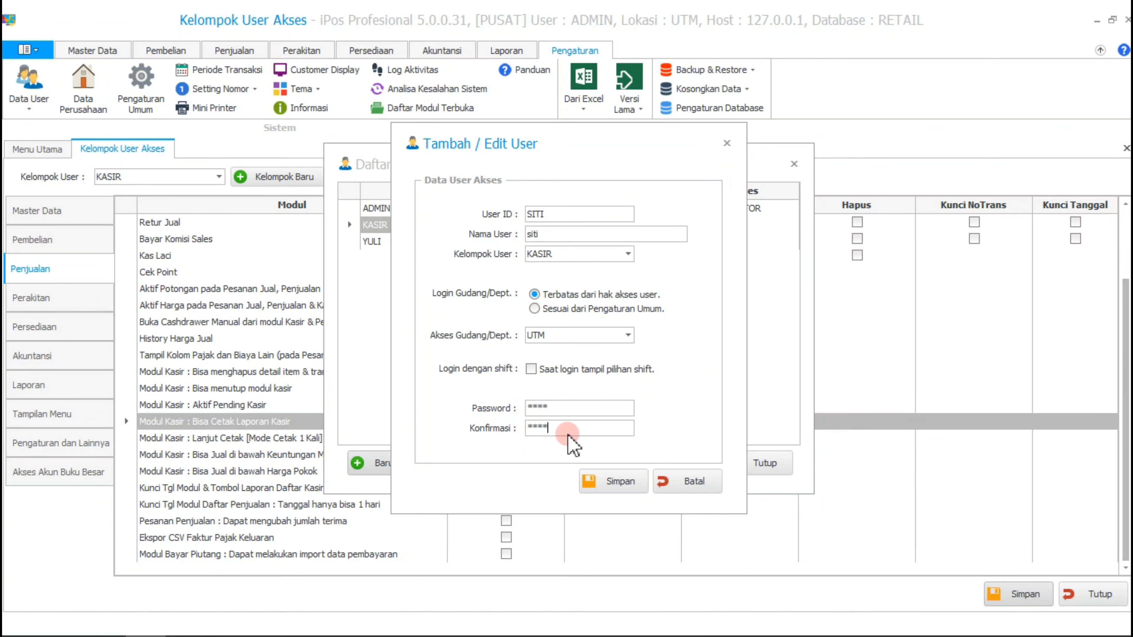
{"action": "left_click", "coordinate": [609, 480]}
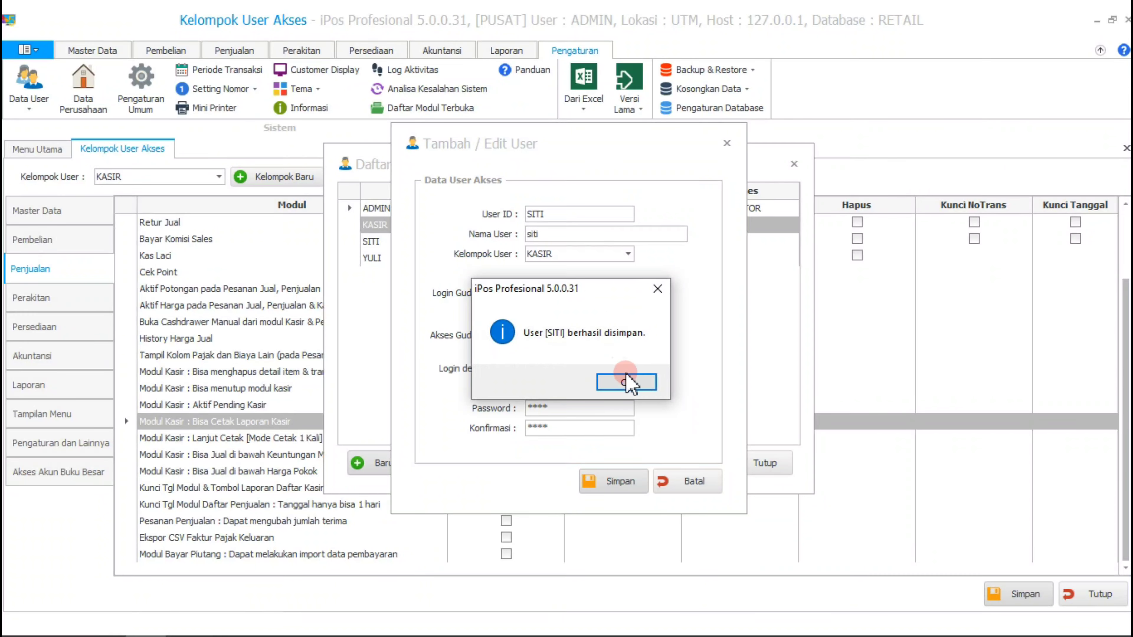
{"action": "left_click", "coordinate": [627, 382]}
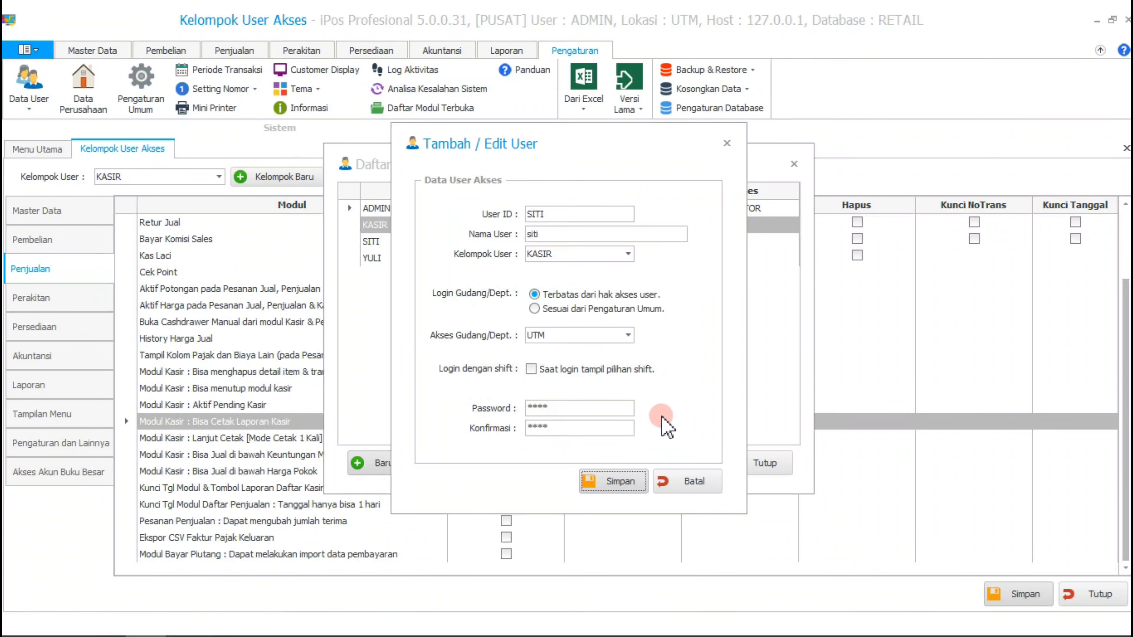
Close the user form and check the newly added user's access group in Daftar User.
{"action": "left_click", "coordinate": [679, 481]}
{"action": "left_click", "coordinate": [462, 243]}
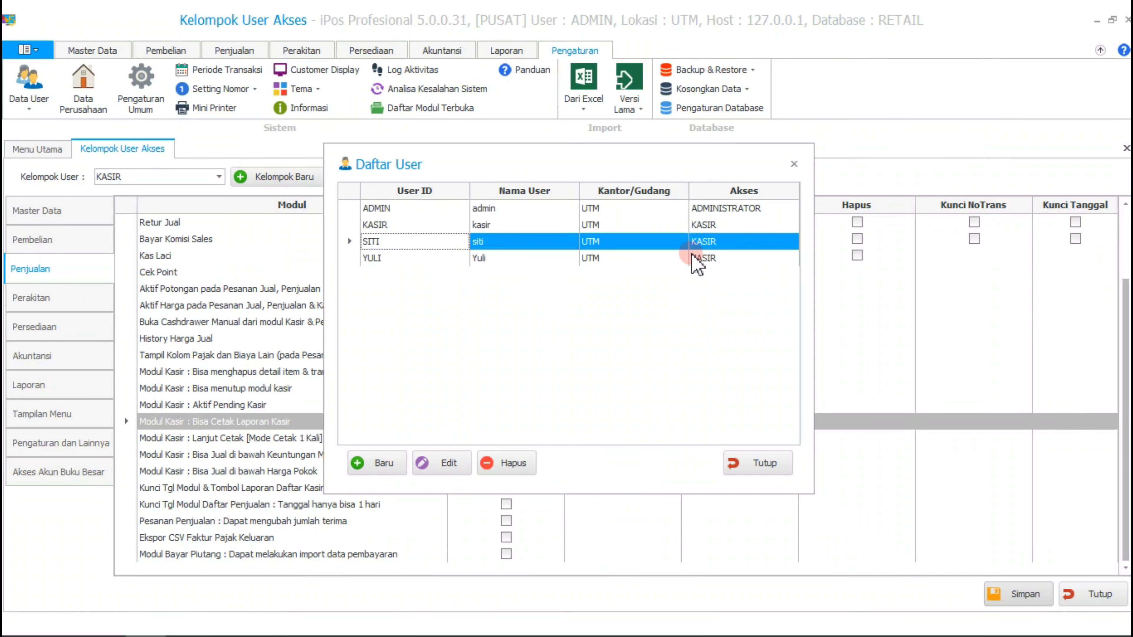
{"action": "left_click", "coordinate": [714, 243]}
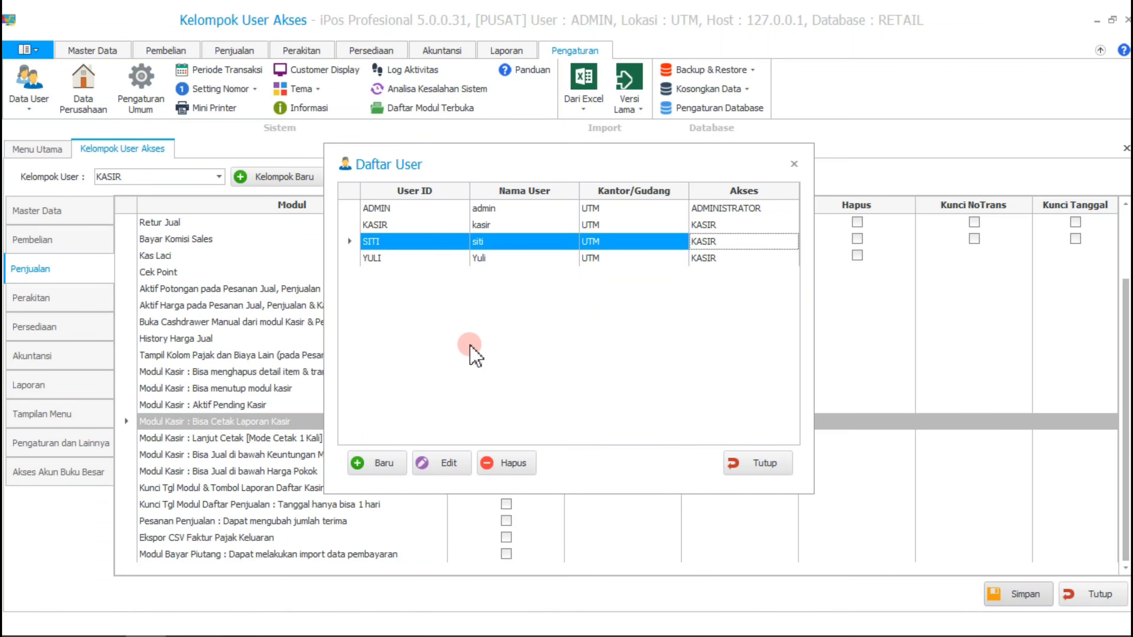
Start another new user, enter the user ID and the user's name, and assign the KASIR group.
{"action": "left_click", "coordinate": [392, 464]}
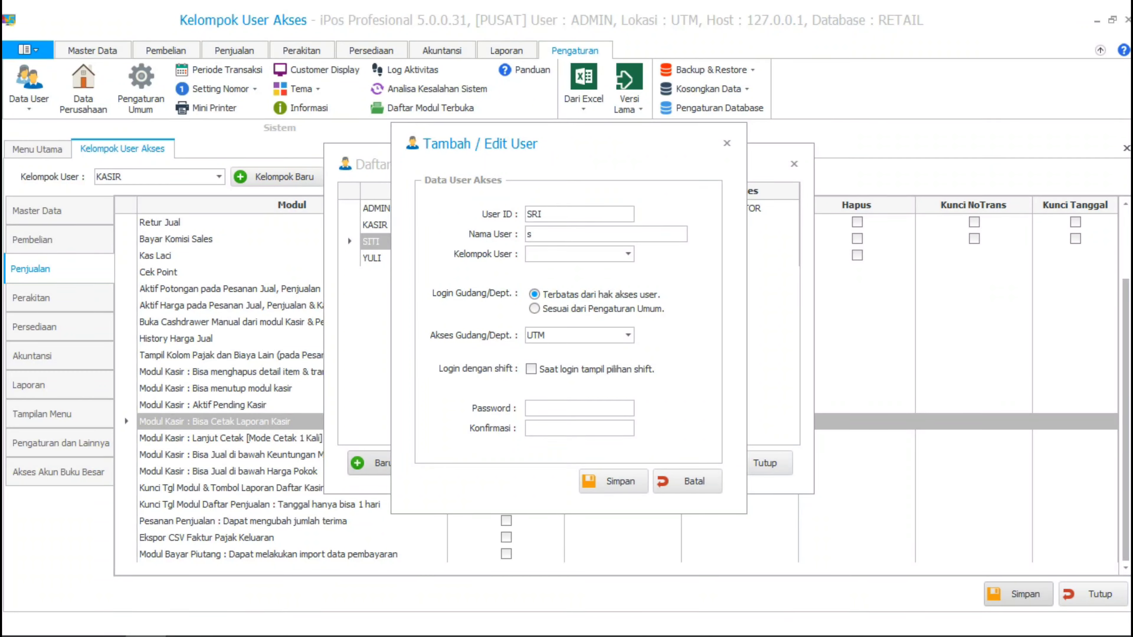
{"action": "left_click", "coordinate": [618, 254]}
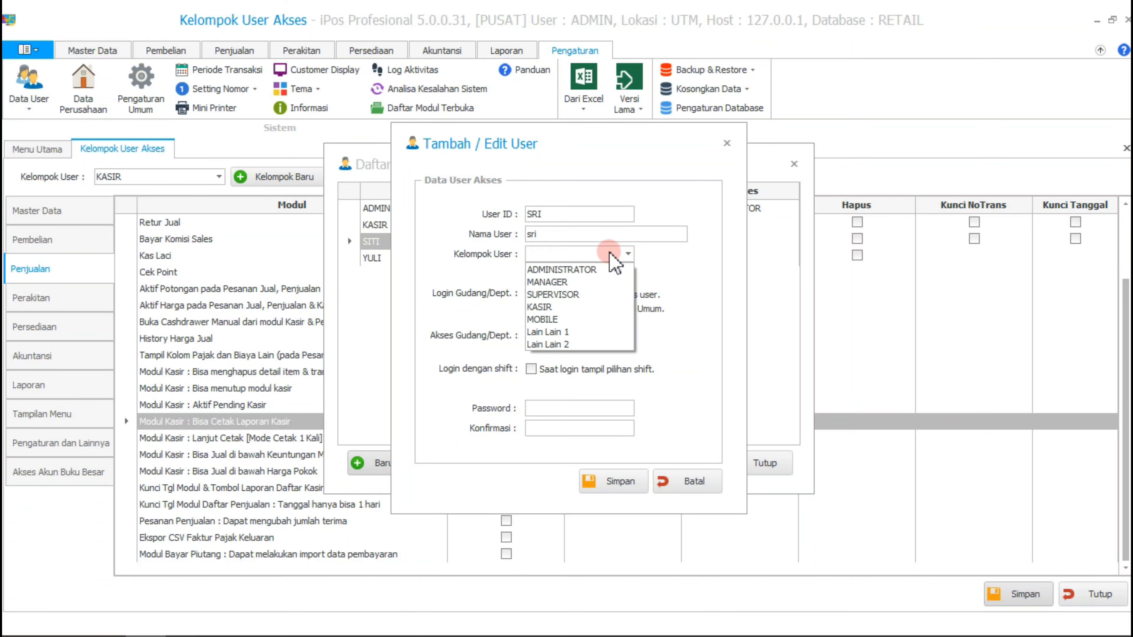
{"action": "left_click", "coordinate": [543, 309]}
Enter and confirm the second cashier's password, save the user and close the form.
{"action": "left_click", "coordinate": [560, 406]}
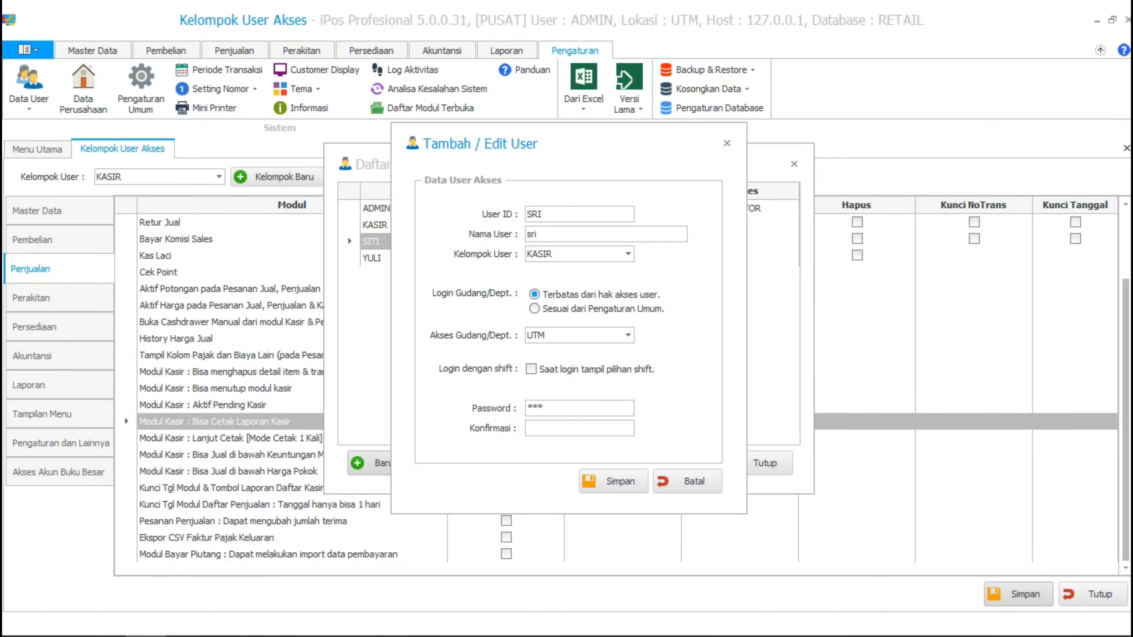
{"action": "left_click", "coordinate": [568, 430]}
{"action": "left_click", "coordinate": [609, 482]}
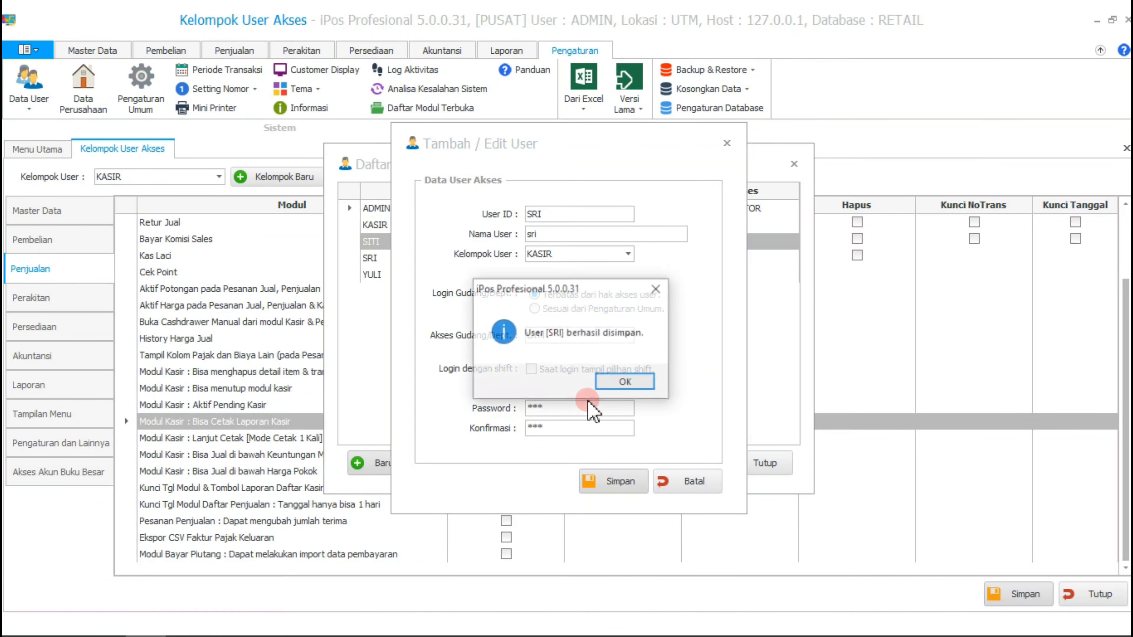
{"action": "left_click", "coordinate": [623, 381]}
{"action": "left_click", "coordinate": [687, 472]}
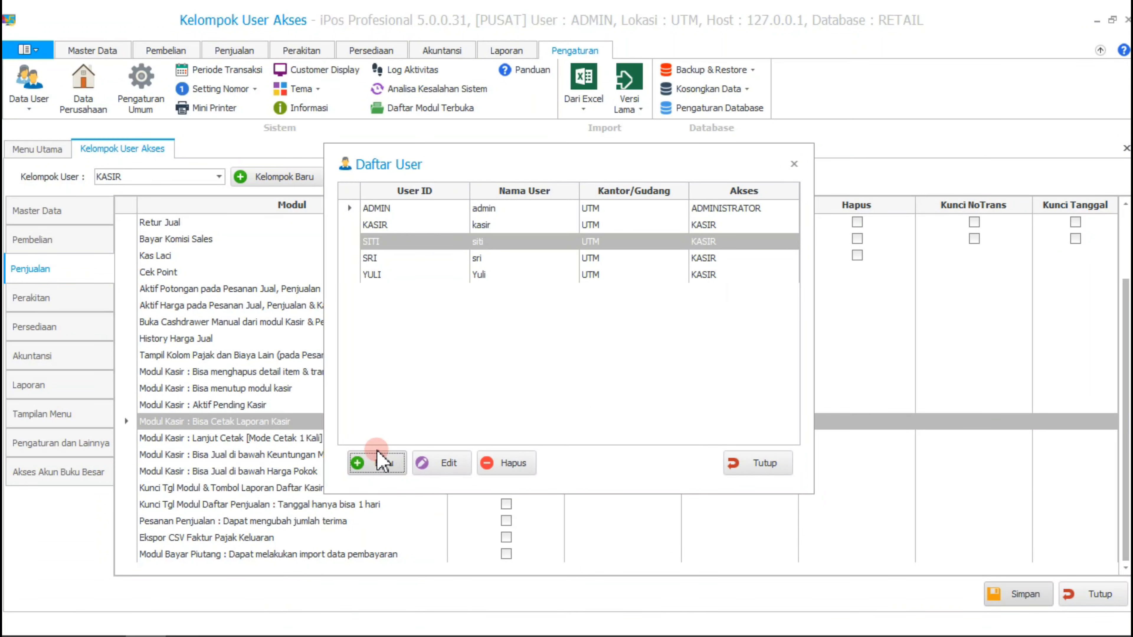
Start a third new user, enter the user ID and the user's name, and assign the ADMINISTRATOR group.
{"action": "left_click", "coordinate": [375, 463]}
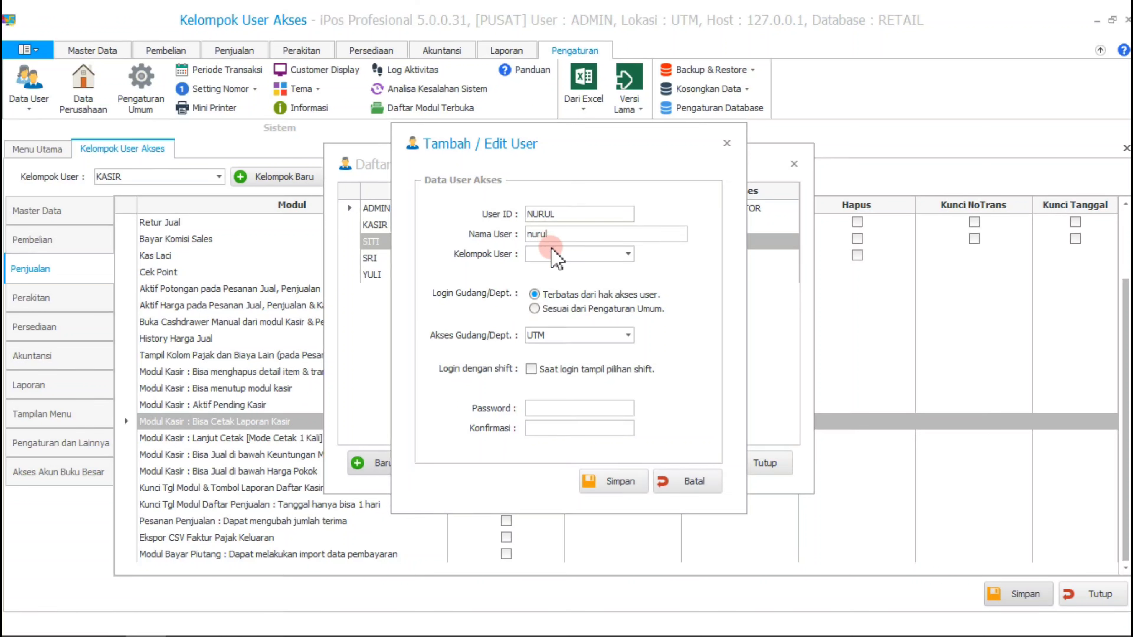
{"action": "left_click", "coordinate": [583, 253]}
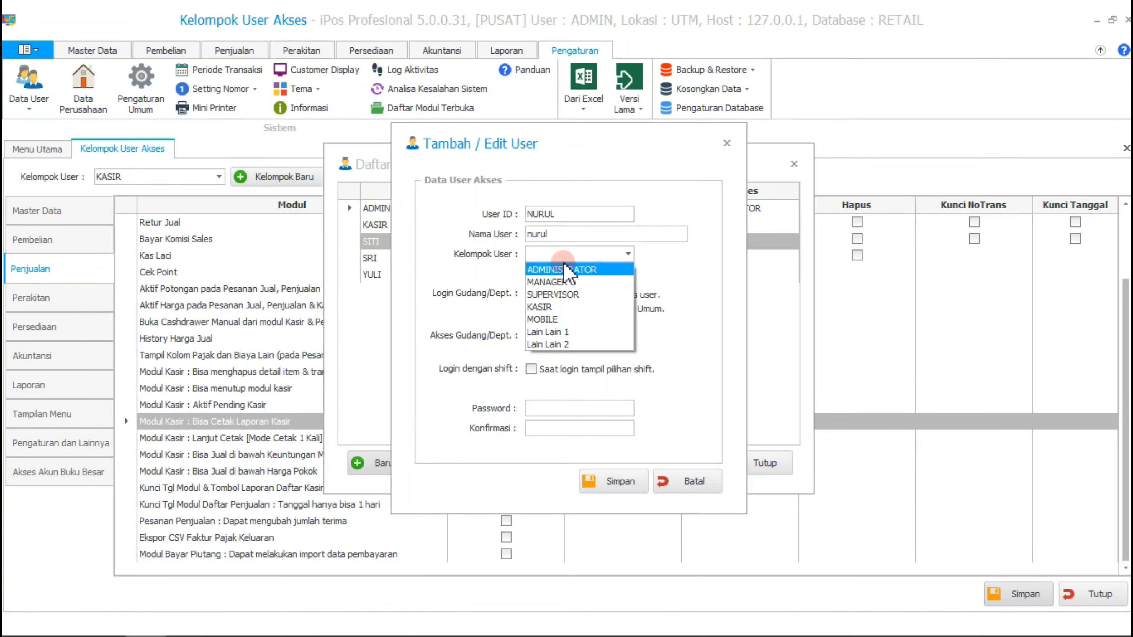
{"action": "left_click", "coordinate": [584, 269]}
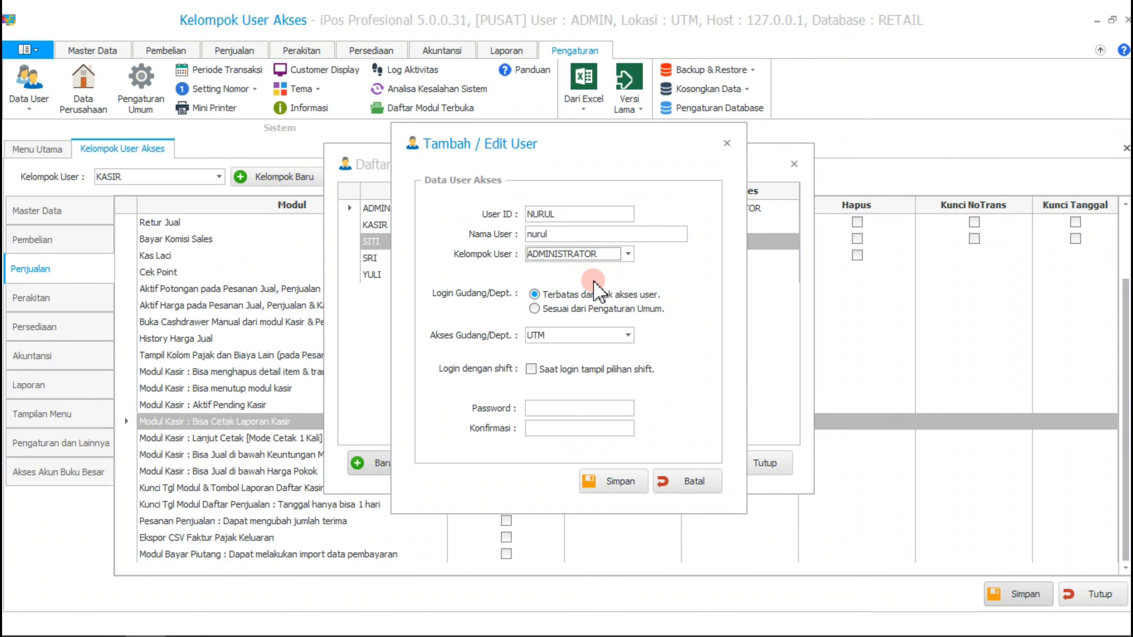
Enter and confirm the new administrator's password, save the user and close the form.
{"action": "left_click", "coordinate": [579, 408]}
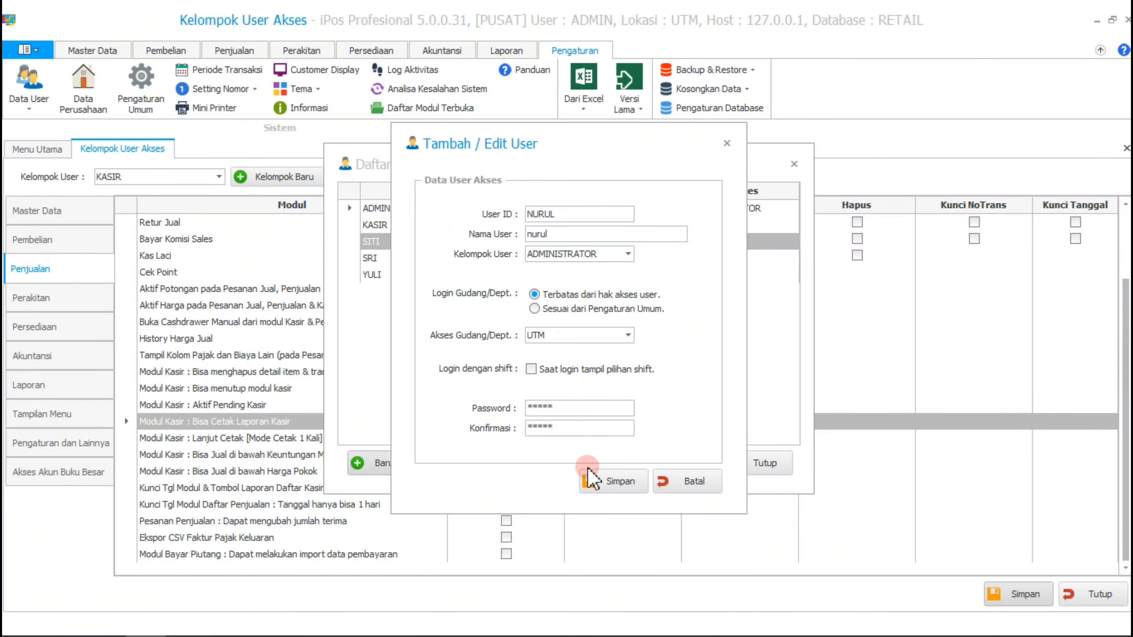
{"action": "left_click", "coordinate": [593, 480]}
{"action": "left_click", "coordinate": [634, 383]}
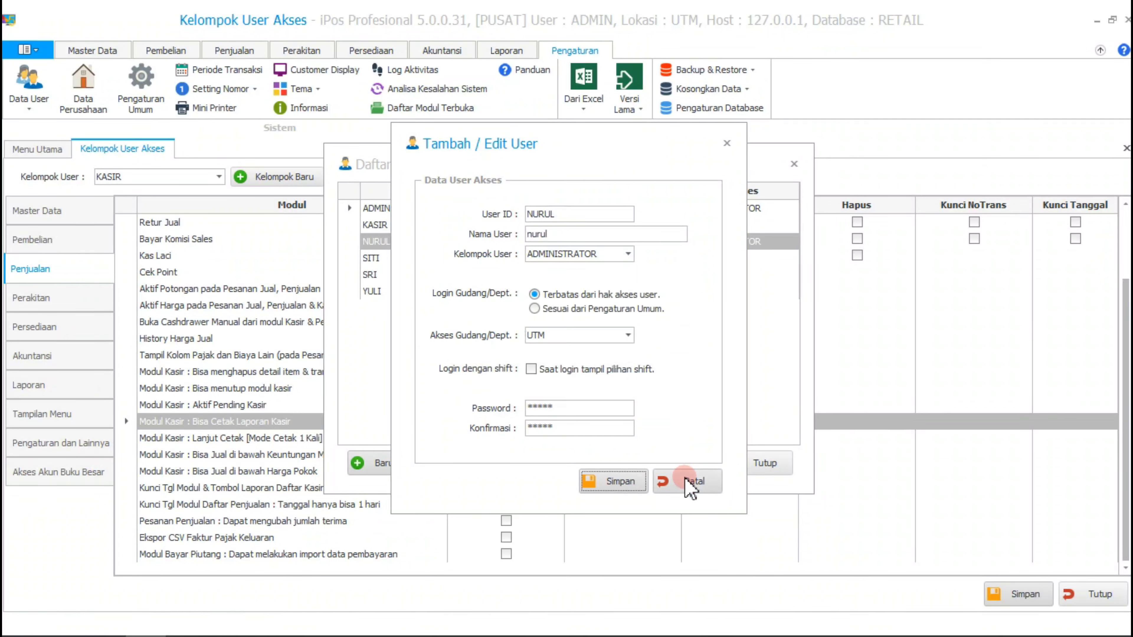
{"action": "left_click", "coordinate": [687, 484]}
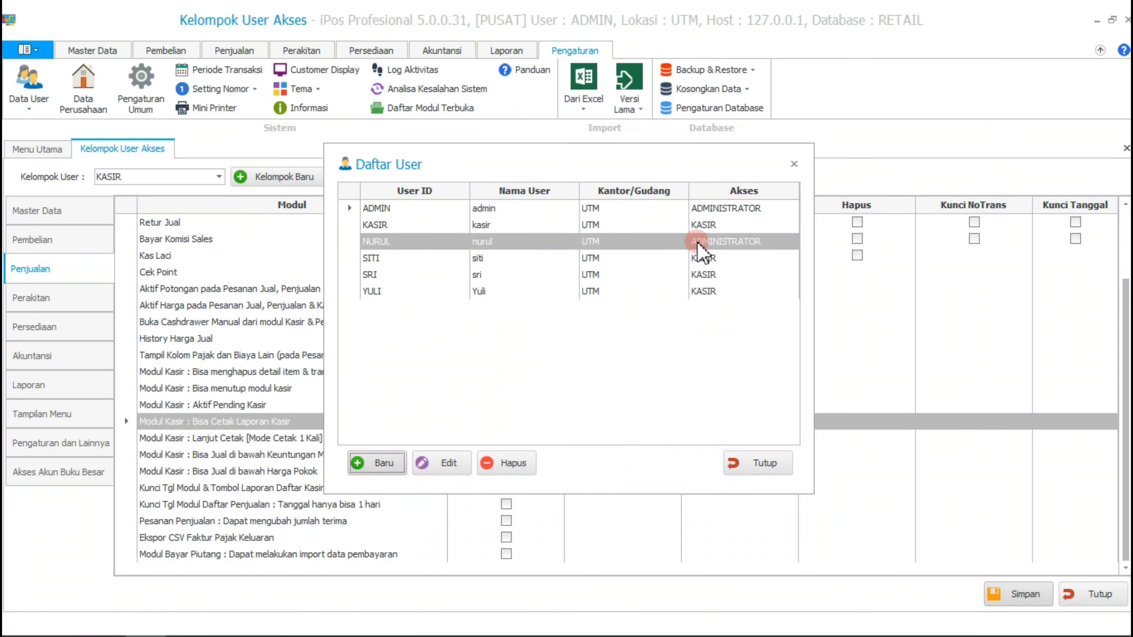
Edit the newly added administrator user, change the user group to KASIR, save and close the form.
{"action": "left_click", "coordinate": [713, 242]}
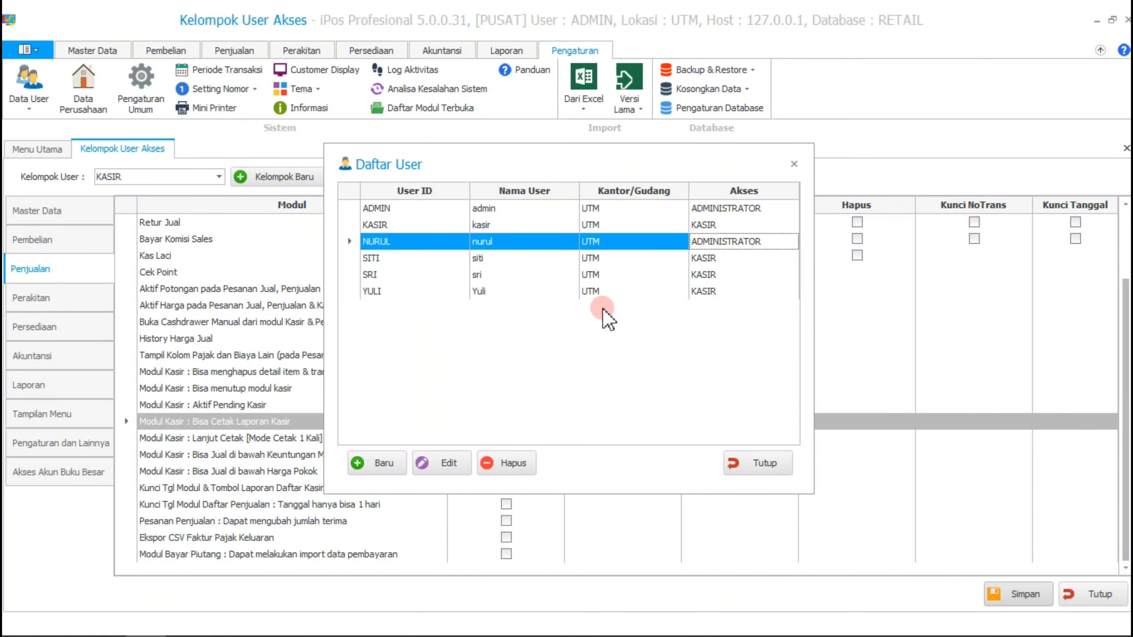
{"action": "left_click", "coordinate": [454, 462]}
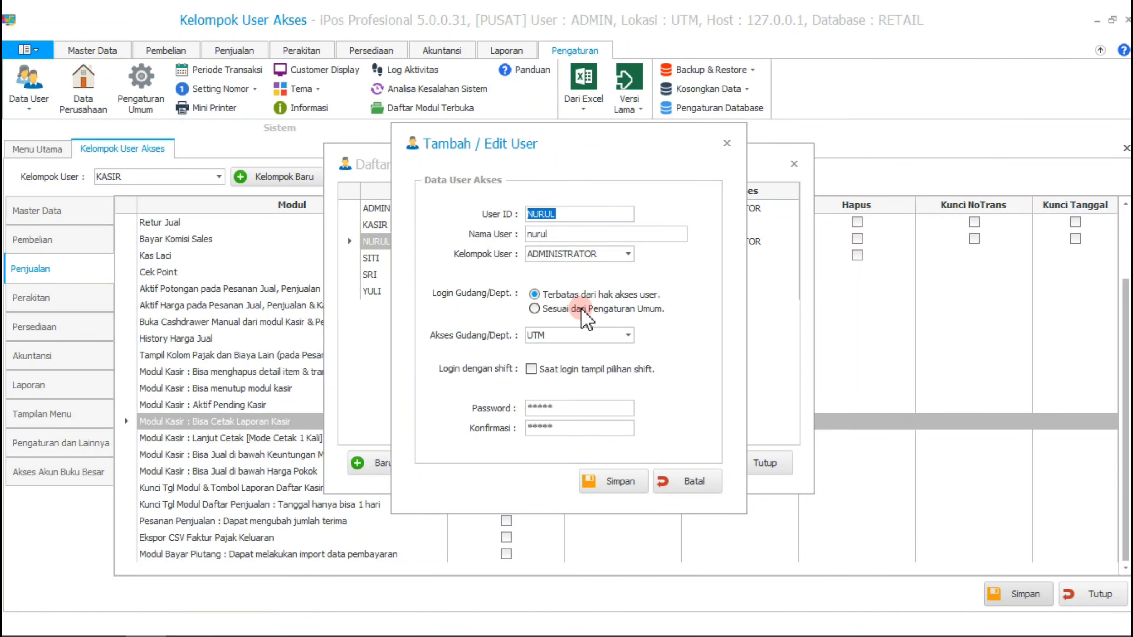
{"action": "left_click", "coordinate": [627, 254]}
{"action": "left_click", "coordinate": [579, 307]}
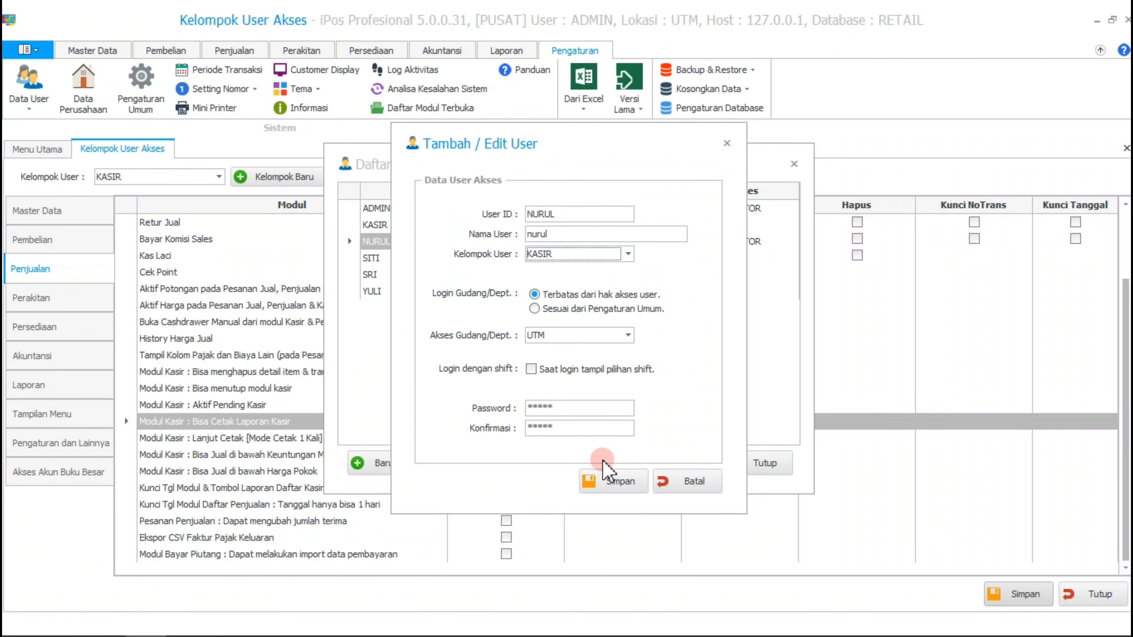
{"action": "left_click", "coordinate": [616, 480]}
{"action": "left_click", "coordinate": [654, 388]}
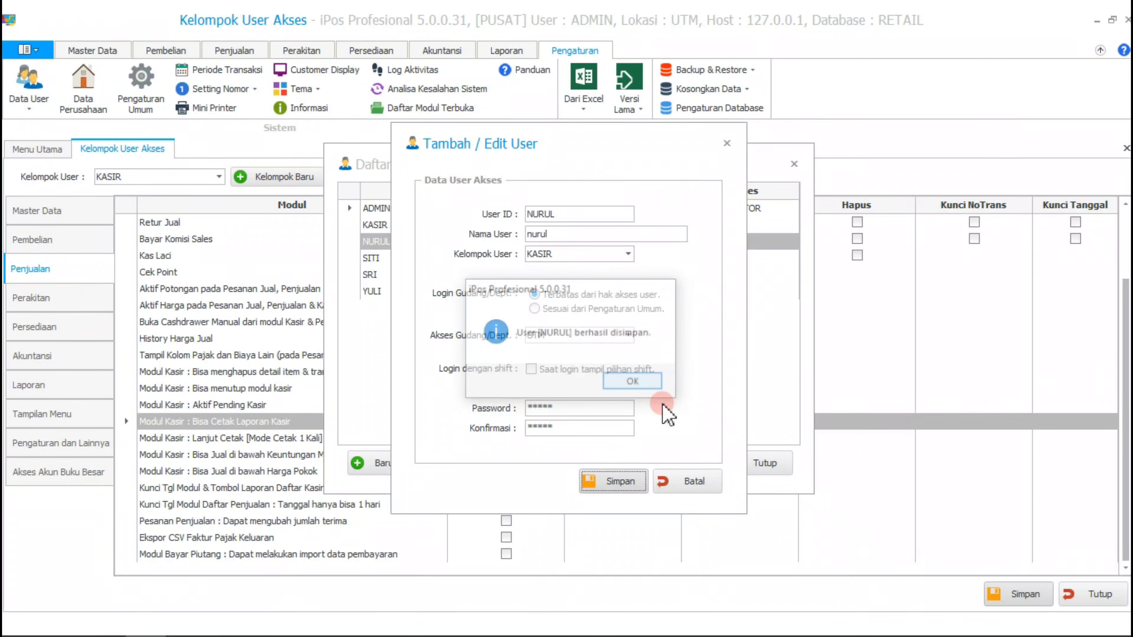
{"action": "left_click", "coordinate": [688, 480]}
Edit the same user again, set the user group to ADMINISTRATOR, save and close the form.
{"action": "left_click", "coordinate": [707, 242]}
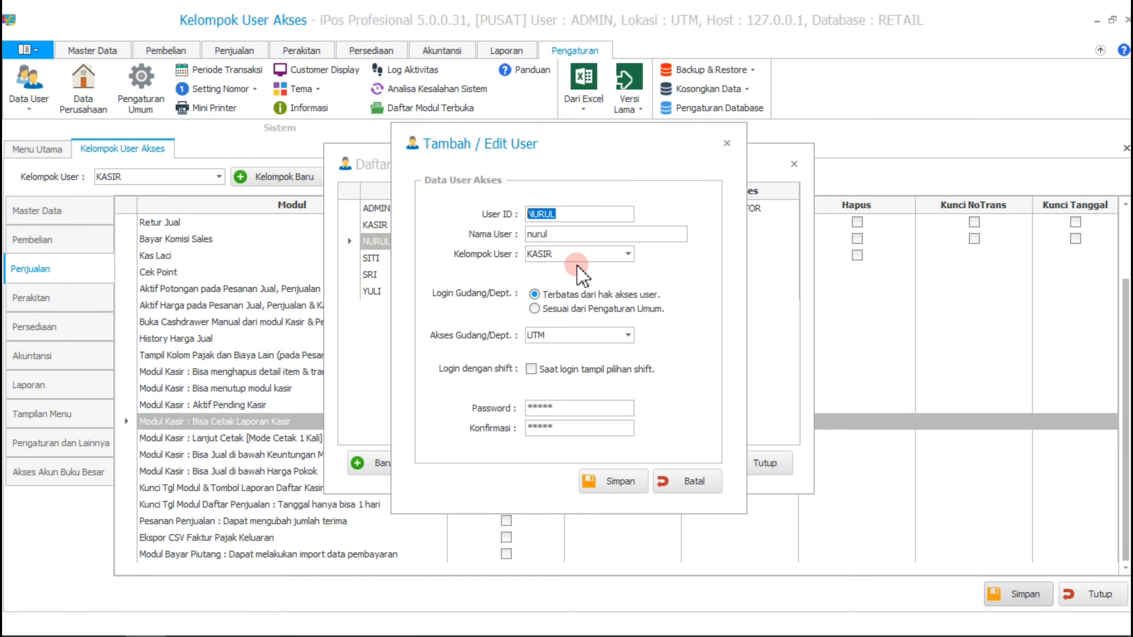
{"action": "left_click", "coordinate": [633, 255]}
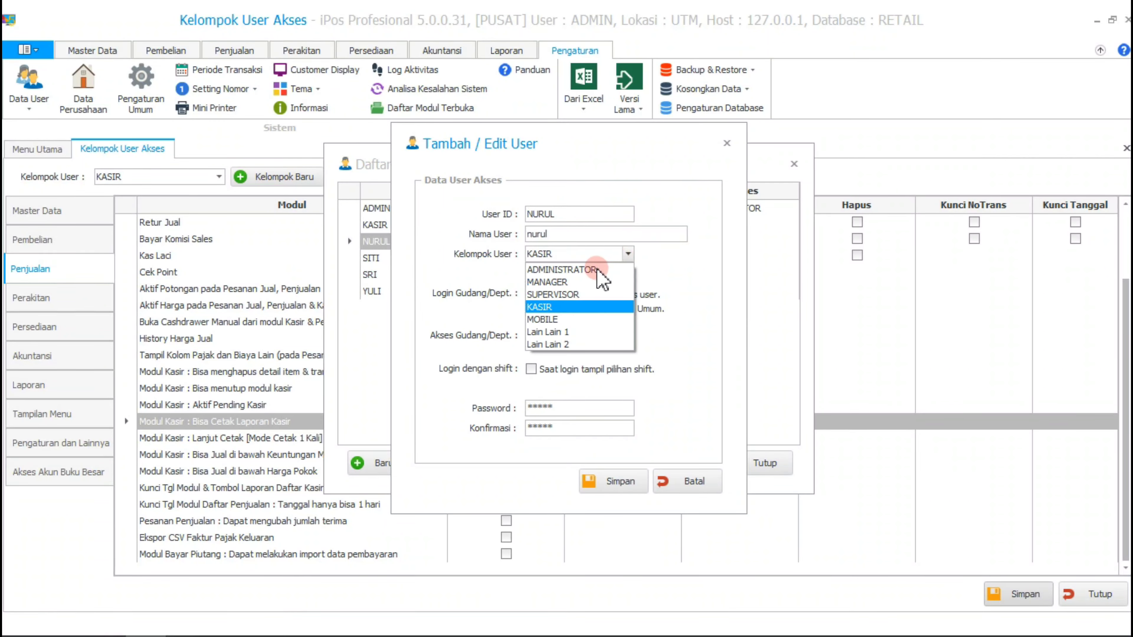
{"action": "left_click", "coordinate": [579, 263]}
{"action": "left_click", "coordinate": [613, 481]}
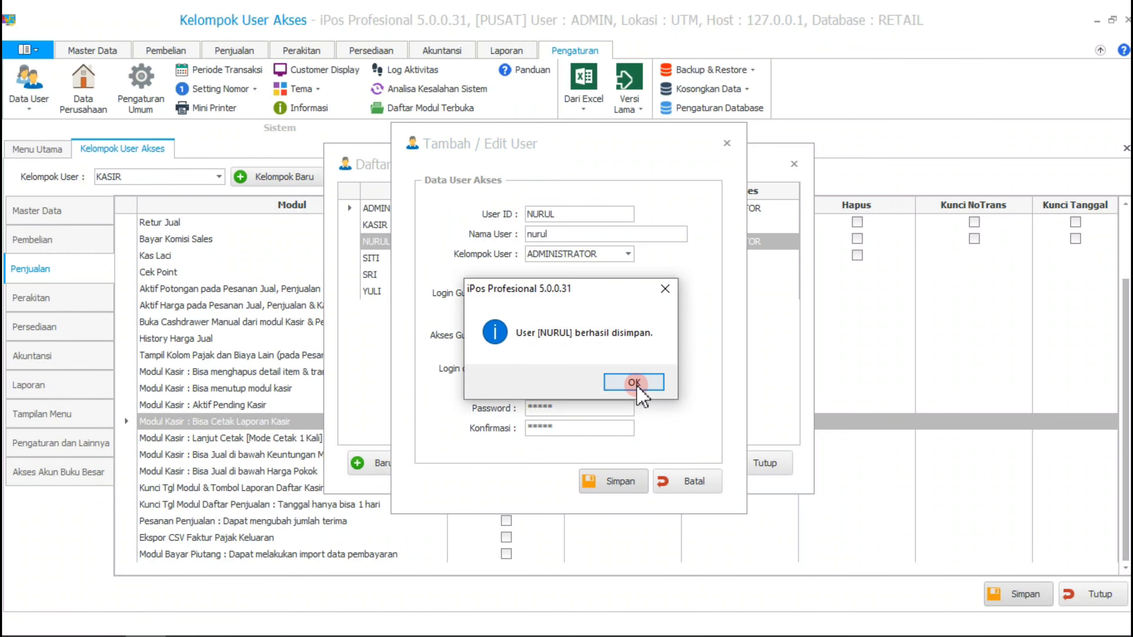
{"action": "left_click", "coordinate": [639, 391]}
{"action": "left_click", "coordinate": [687, 481]}
Check the edited user's access group, then close Daftar User and Kelompok User Akses.
{"action": "left_click", "coordinate": [723, 243]}
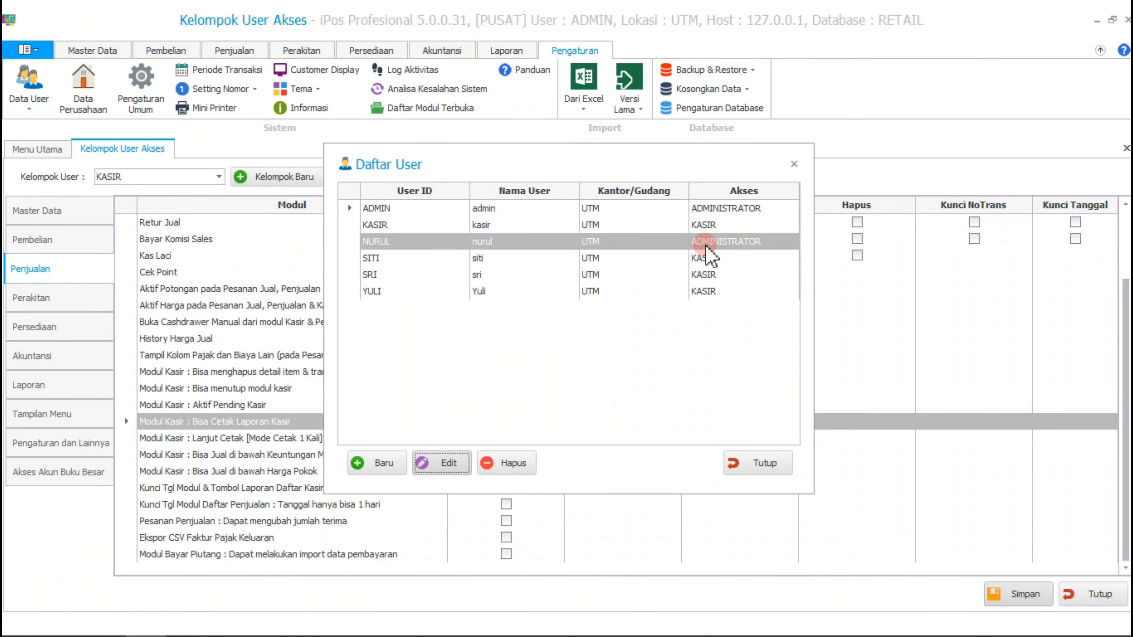
{"action": "left_click", "coordinate": [741, 463]}
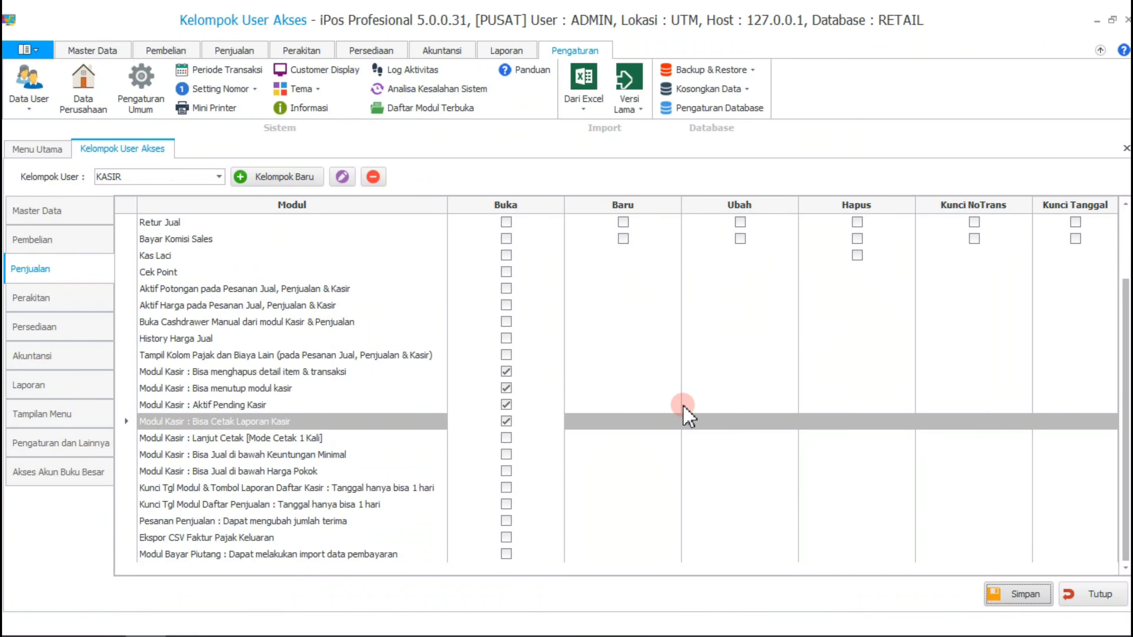
{"action": "left_click", "coordinate": [1079, 587]}
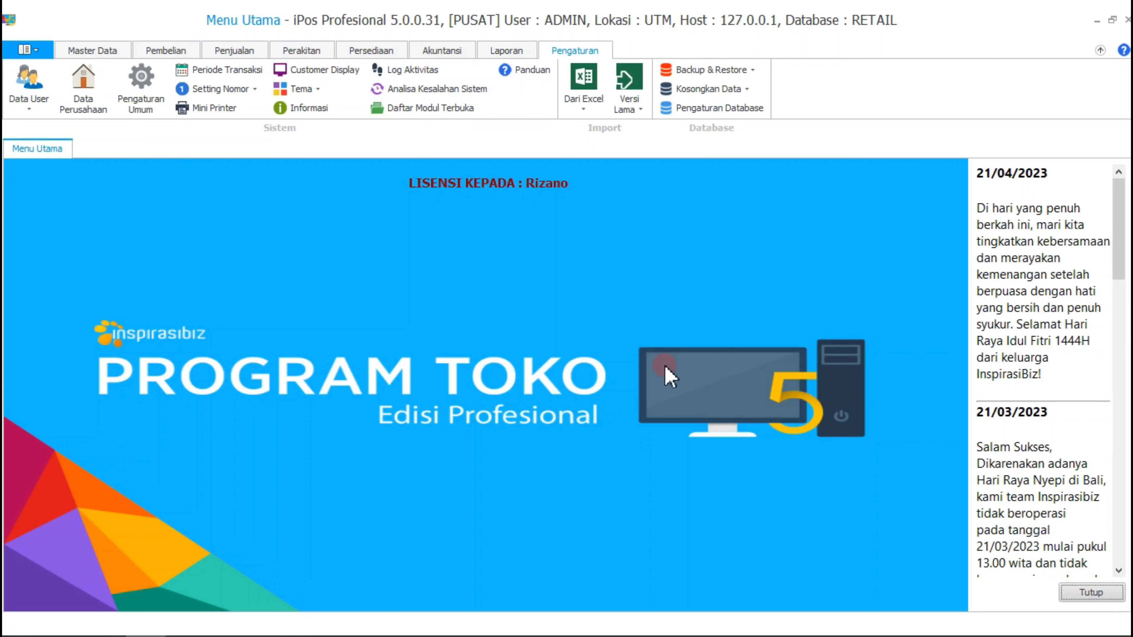
Log out of the ADMIN account and log in with the first new cashier's user ID and password.
{"action": "left_click", "coordinate": [27, 49]}
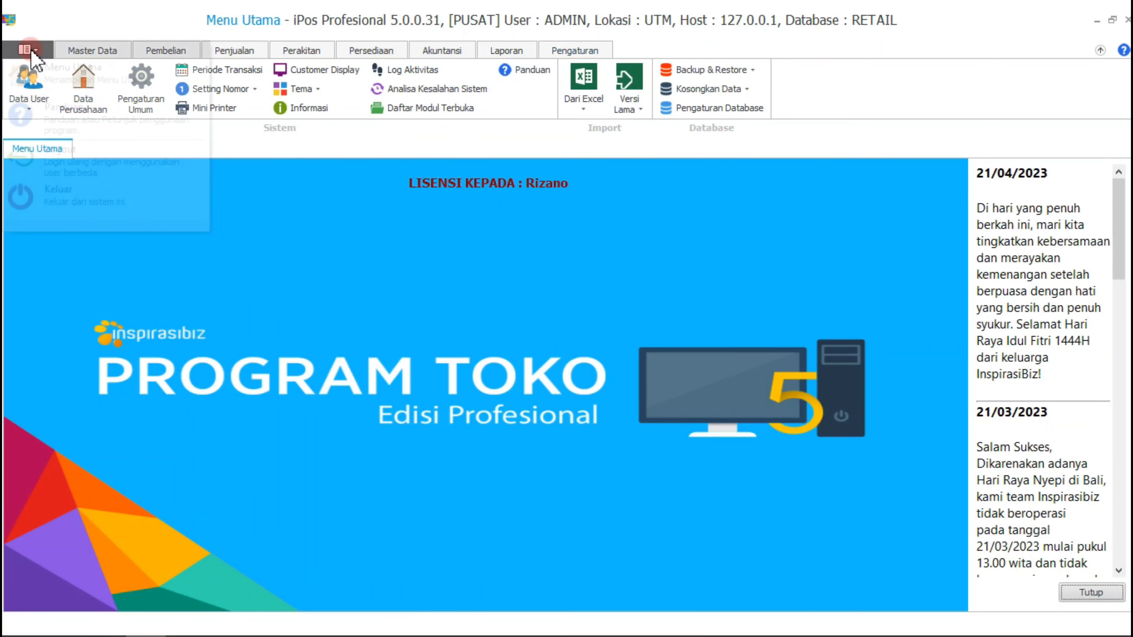
{"action": "left_click", "coordinate": [63, 166]}
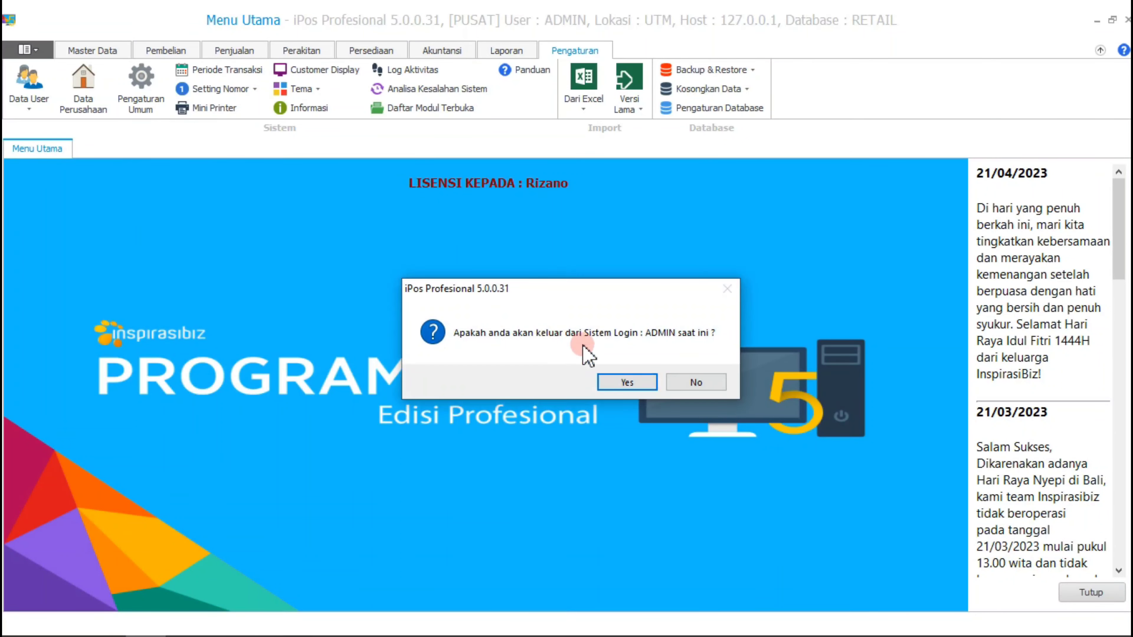
{"action": "left_click", "coordinate": [634, 384]}
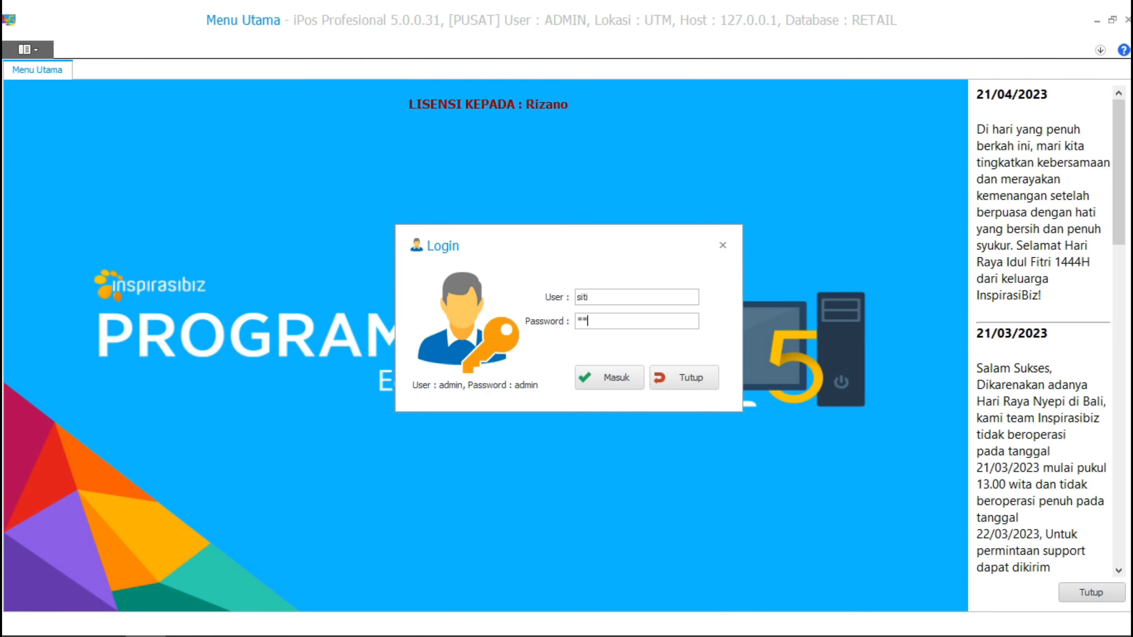
{"action": "key", "text": "Return"}
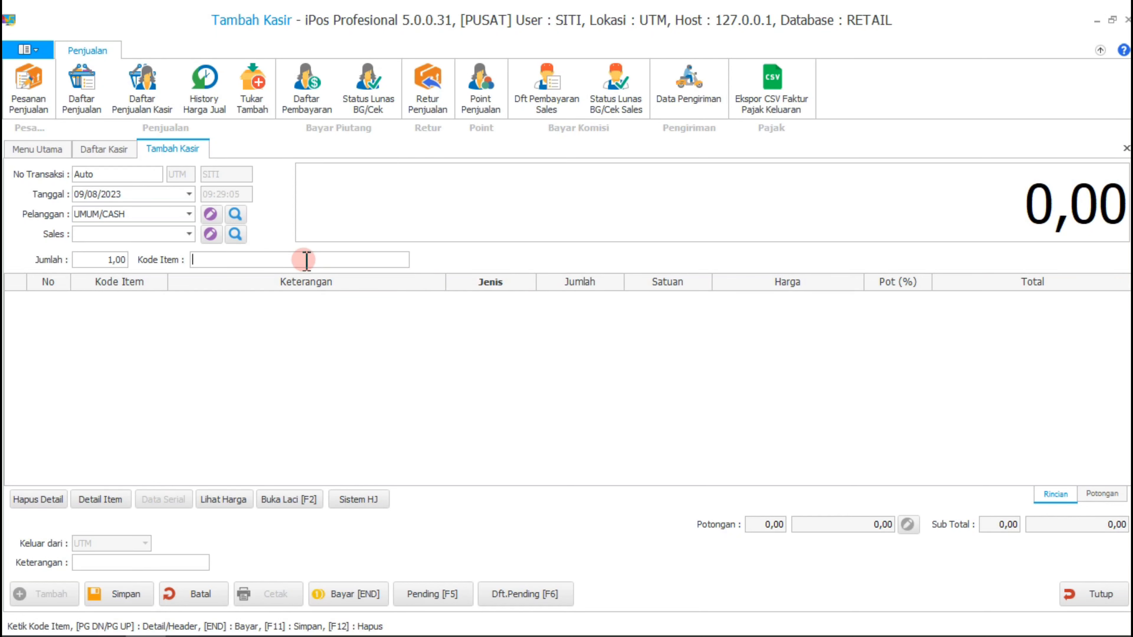
Search the items for "te", dismiss the update notice, add TELUR (A003) in KG to the sale, and set its quantity to 2.
{"action": "key", "text": "Return"}
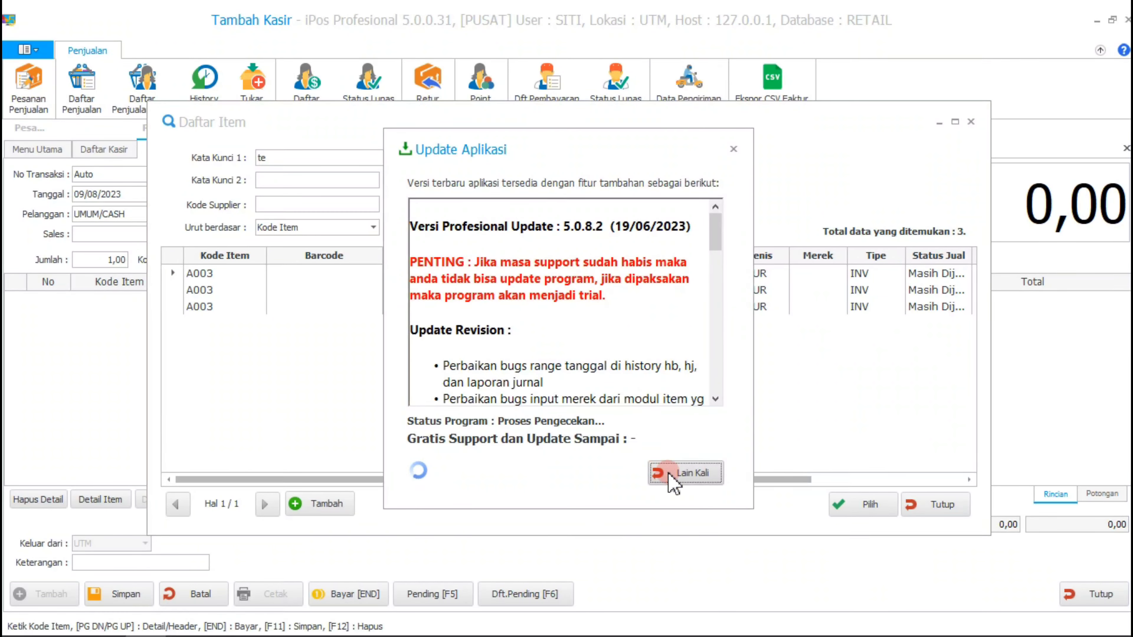
{"action": "left_click", "coordinate": [669, 472]}
{"action": "left_click", "coordinate": [617, 311]}
{"action": "double_click", "coordinate": [618, 308]}
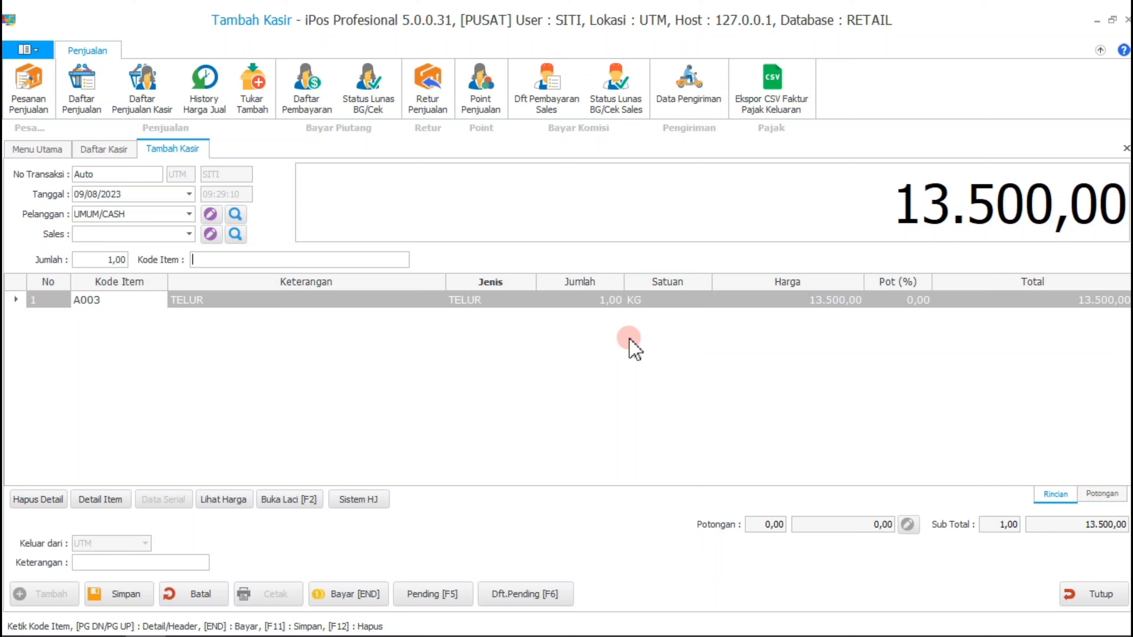
{"action": "left_click", "coordinate": [611, 301]}
{"action": "key", "text": "Return"}
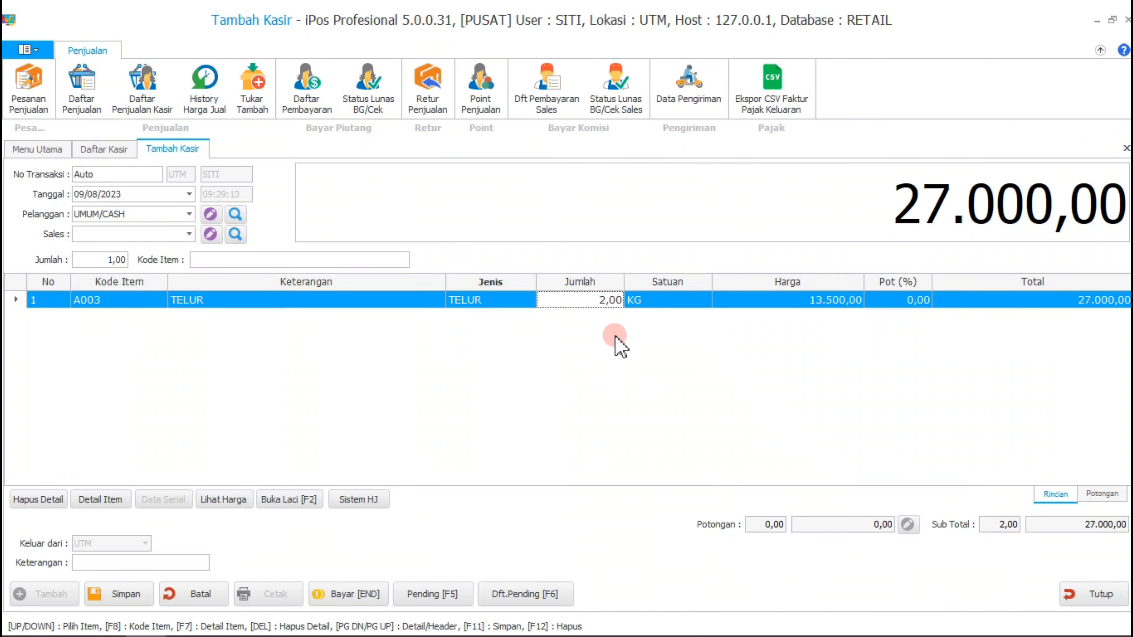
Pay the sale with 50.000 in cash, save the payment and start a new transaction.
{"action": "left_click", "coordinate": [376, 595]}
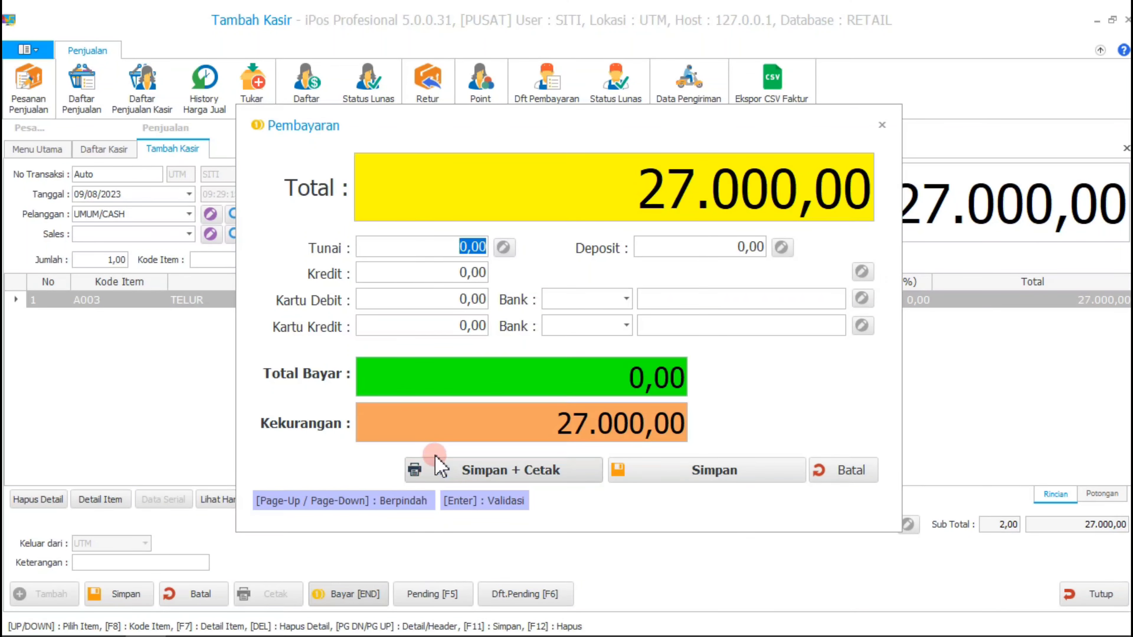
{"action": "type", "text": "50.000"}
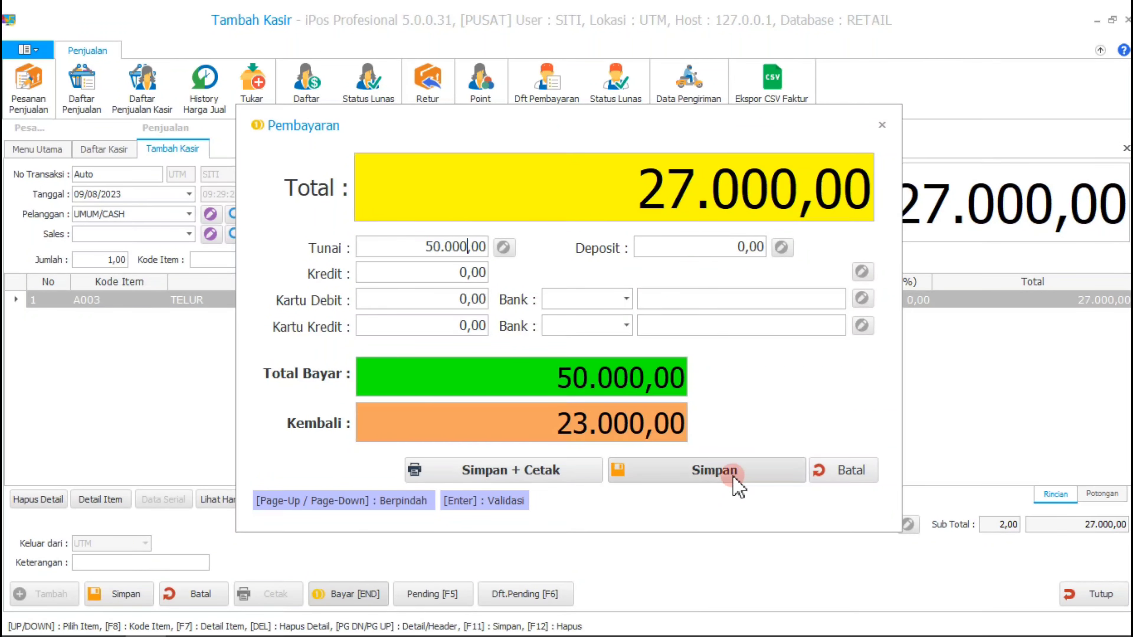
{"action": "left_click", "coordinate": [720, 467]}
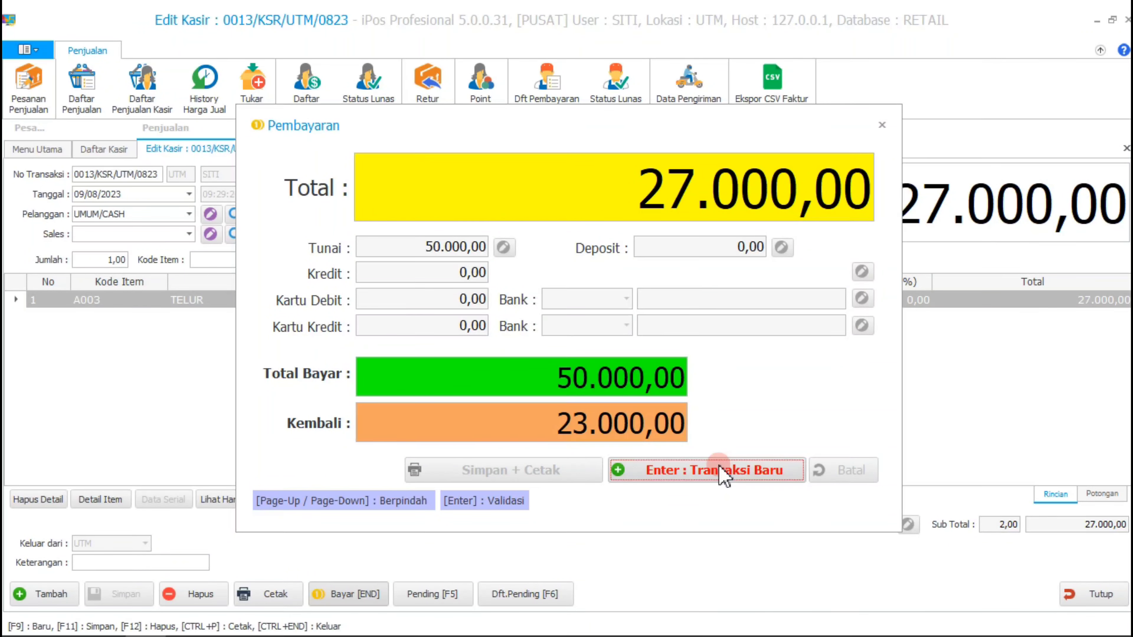
{"action": "left_click", "coordinate": [721, 469]}
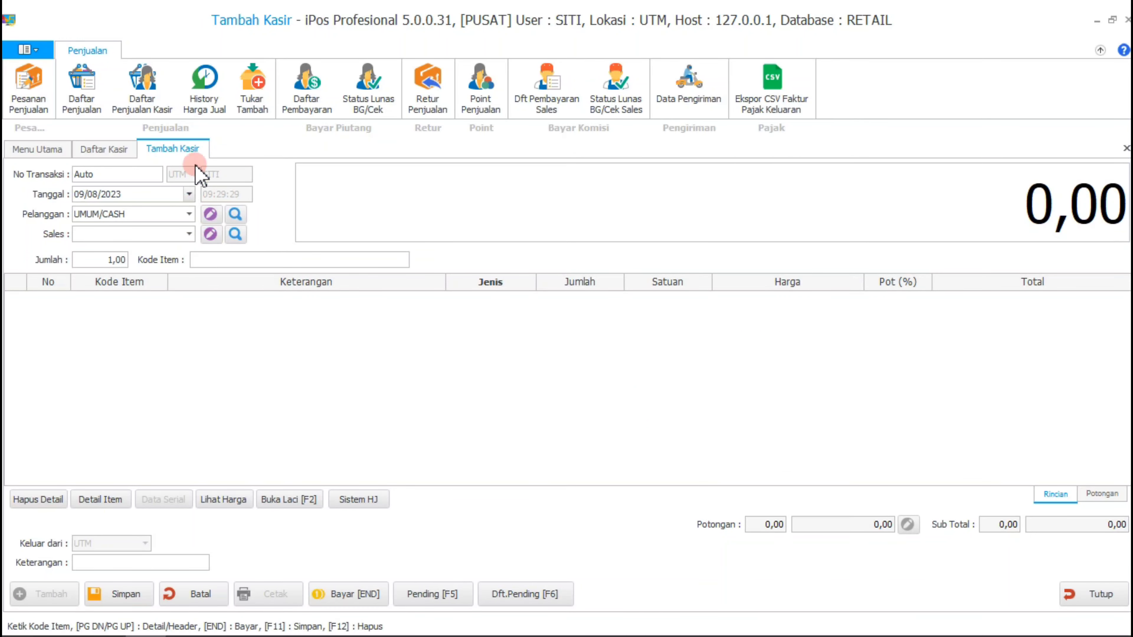
Log out of the first cashier's account, discarding the empty transaction, and log in with the second cashier's user ID and password.
{"action": "left_click", "coordinate": [25, 49]}
{"action": "left_click", "coordinate": [56, 154]}
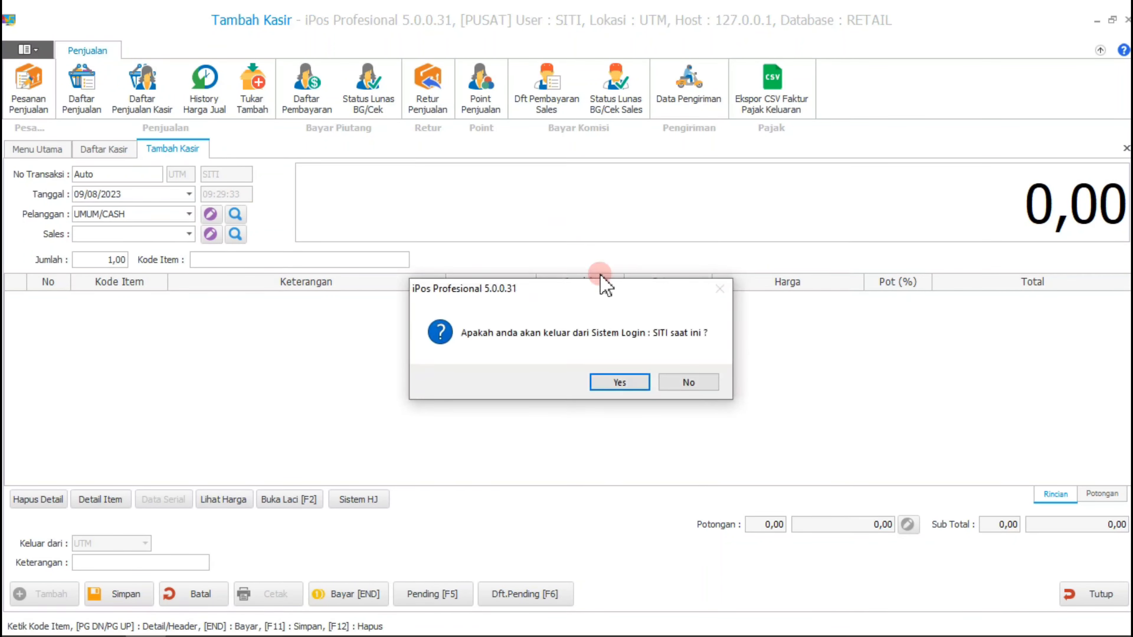
{"action": "left_click", "coordinate": [634, 386]}
{"action": "left_click", "coordinate": [636, 384]}
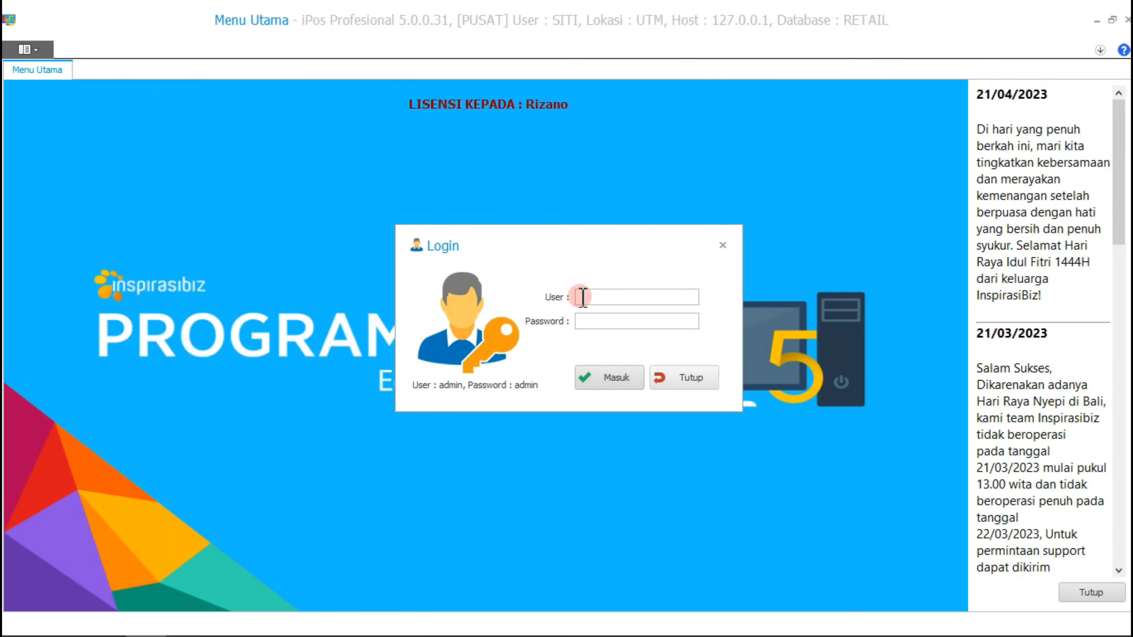
{"action": "left_click", "coordinate": [583, 296]}
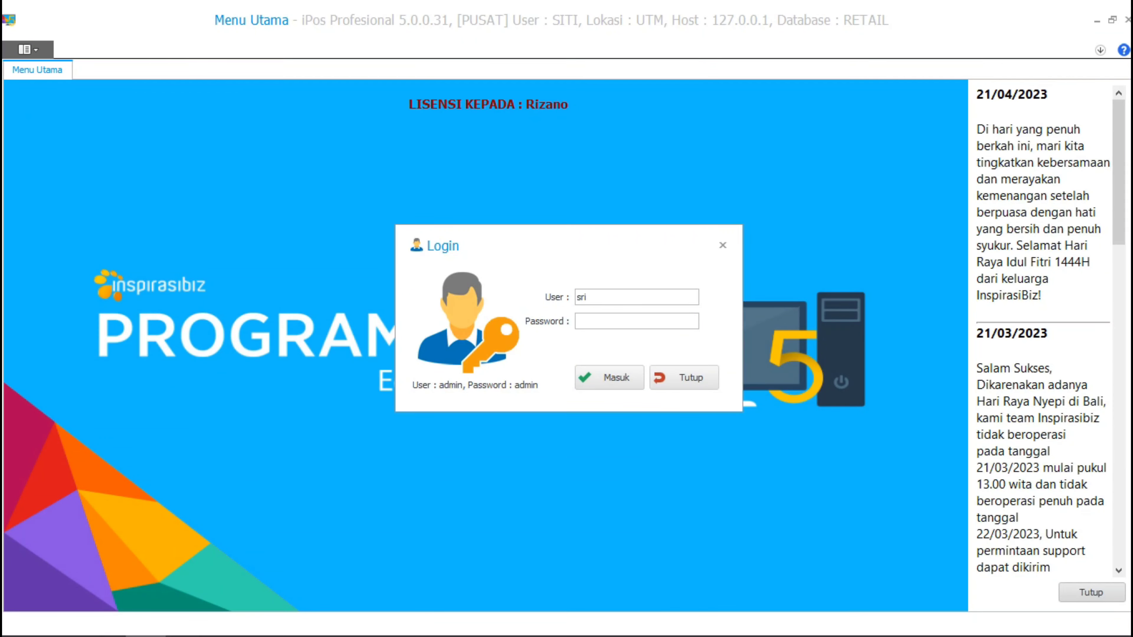
{"action": "key", "text": "Return"}
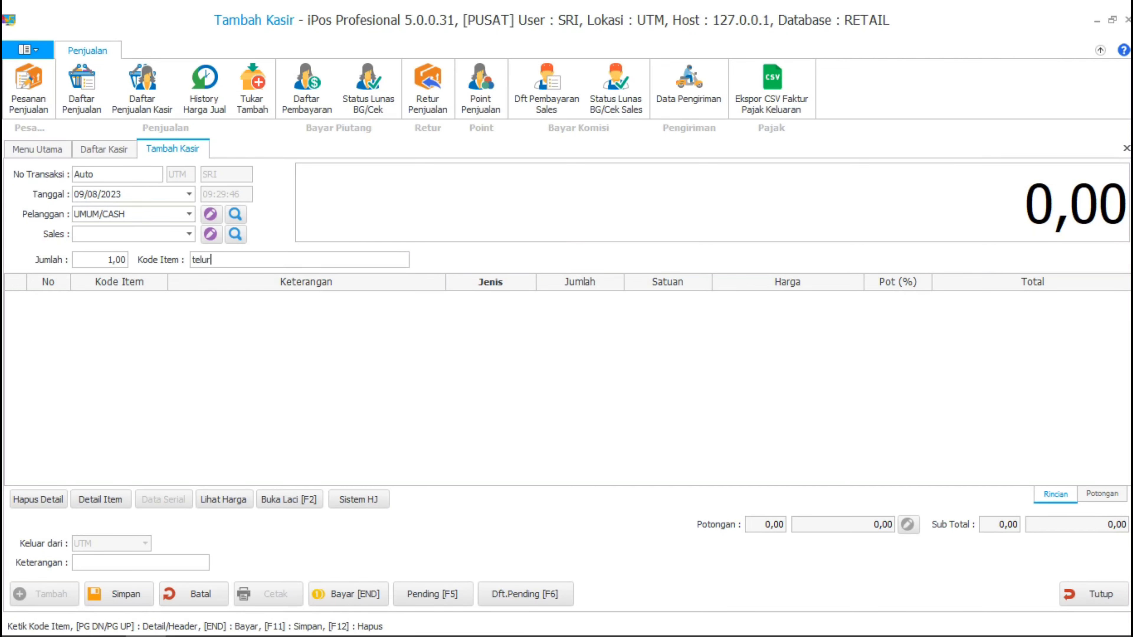
Search the items for "telur" and add TELUR (A003) in unit 1/2 to the sale.
{"action": "key", "text": "Return"}
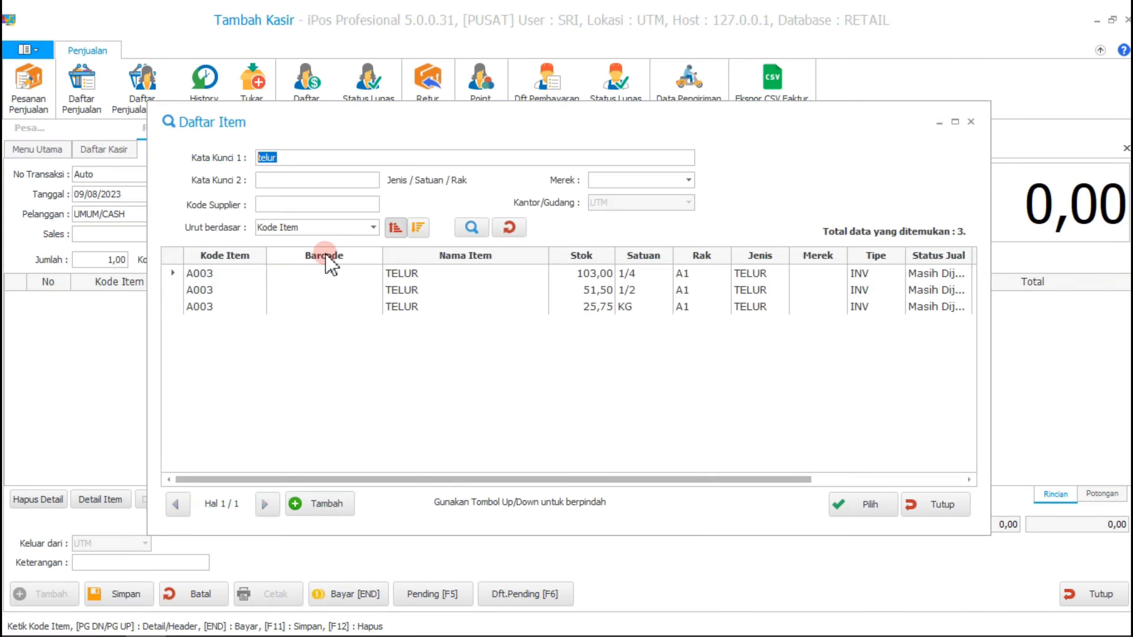
{"action": "left_click", "coordinate": [581, 290]}
{"action": "double_click", "coordinate": [580, 289]}
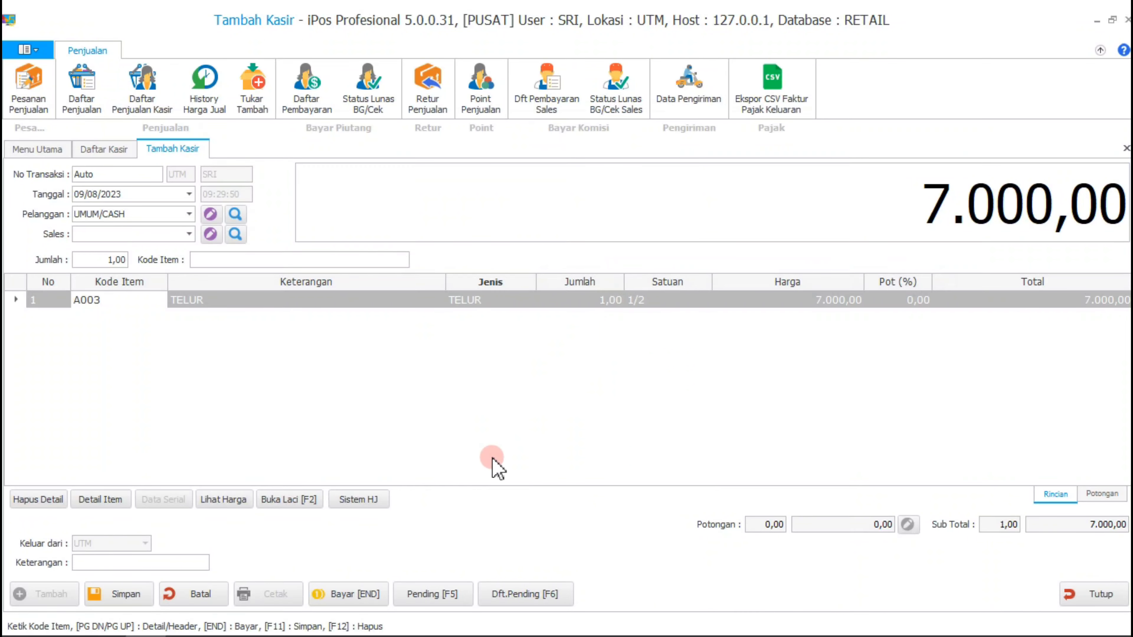
Pay the sale with 10.000 in cash, dismissing the update notice, then save the payment and start a new transaction.
{"action": "left_click", "coordinate": [366, 594]}
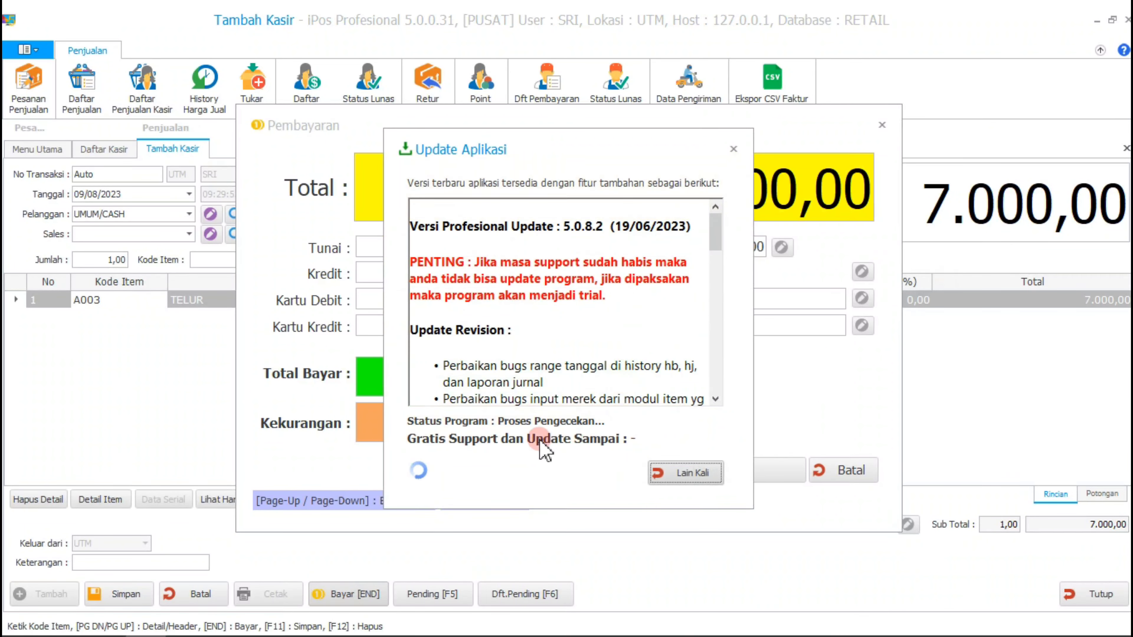
{"action": "left_click", "coordinate": [687, 471]}
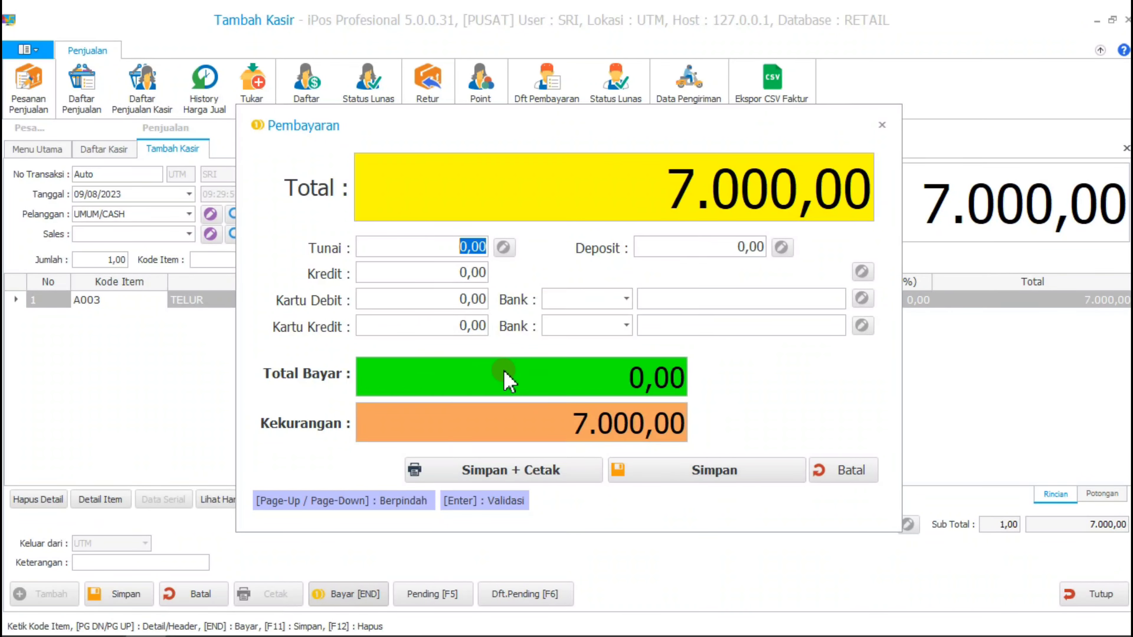
{"action": "type", "text": "10000"}
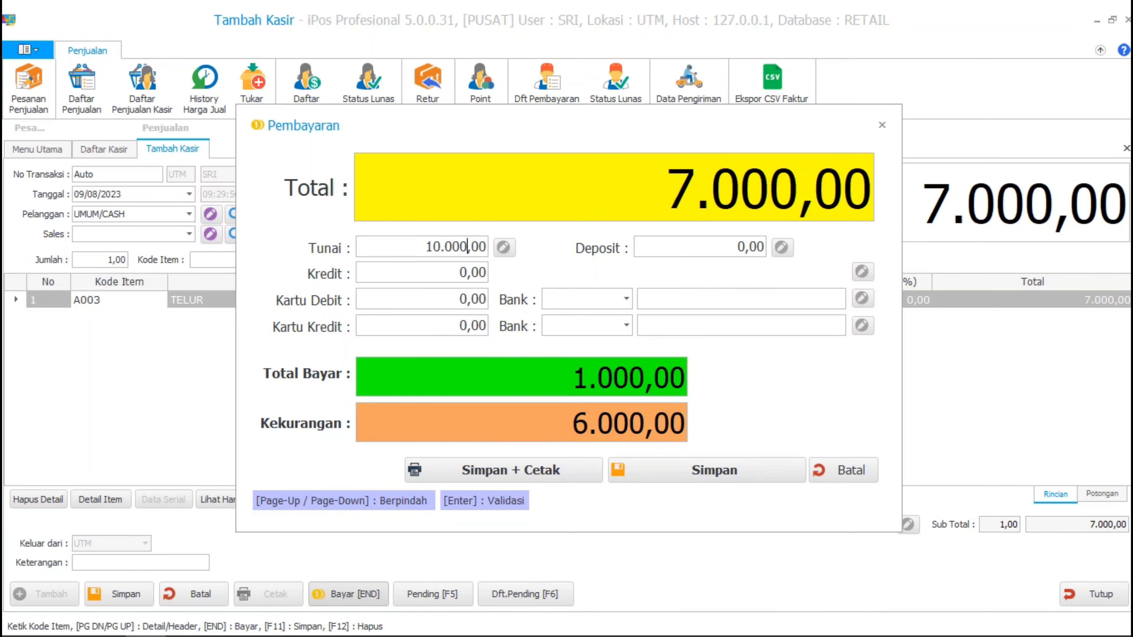
{"action": "left_click", "coordinate": [697, 471]}
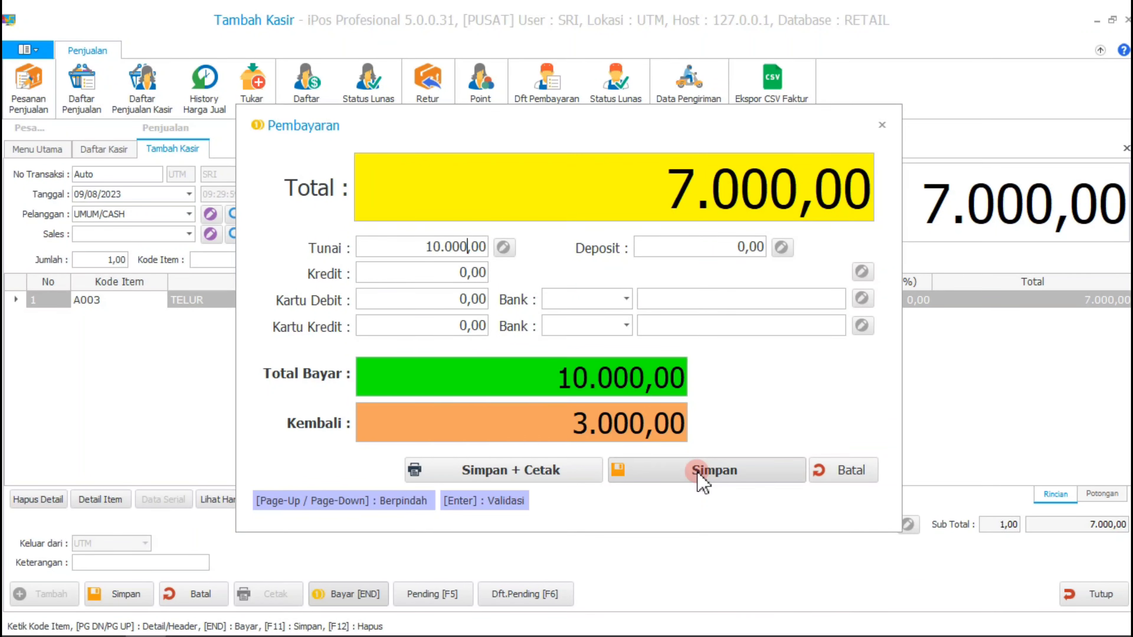
{"action": "left_click", "coordinate": [677, 475]}
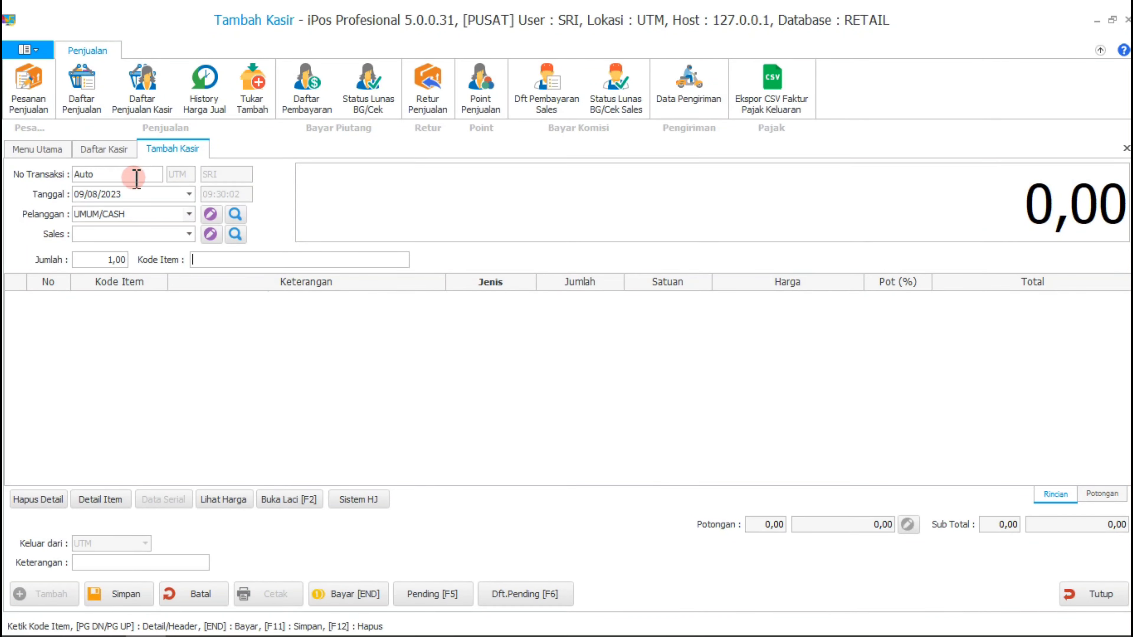
Log out of the second cashier's account without saving the empty transaction and log in with the administrator-group user's ID and password.
{"action": "left_click", "coordinate": [25, 50]}
{"action": "left_click", "coordinate": [57, 145]}
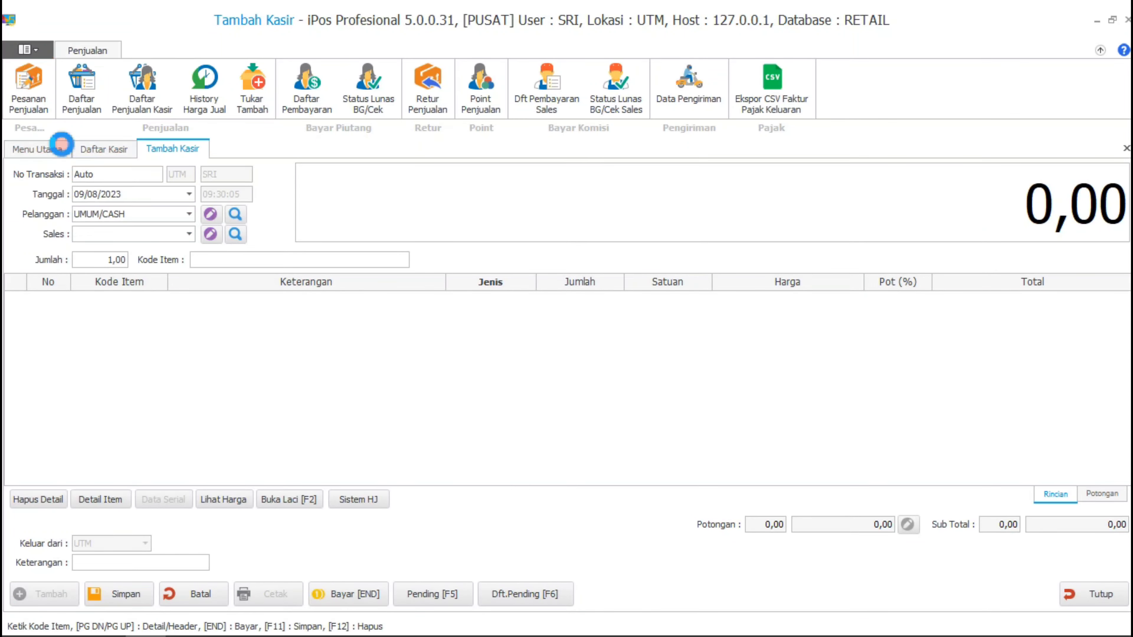
{"action": "left_click", "coordinate": [631, 391]}
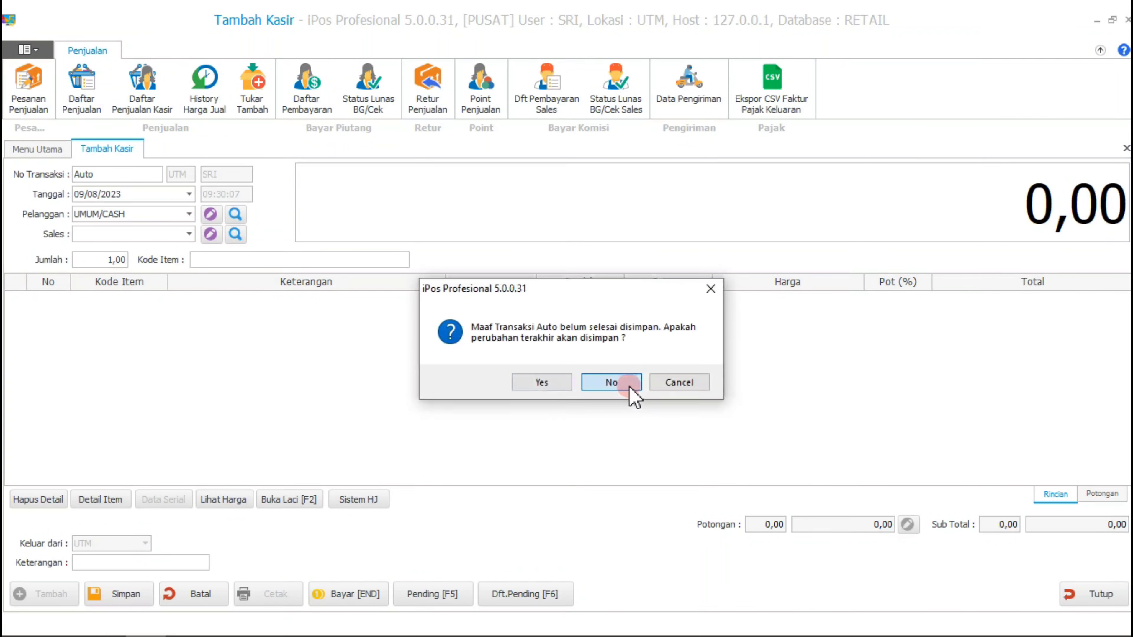
{"action": "left_click", "coordinate": [630, 389]}
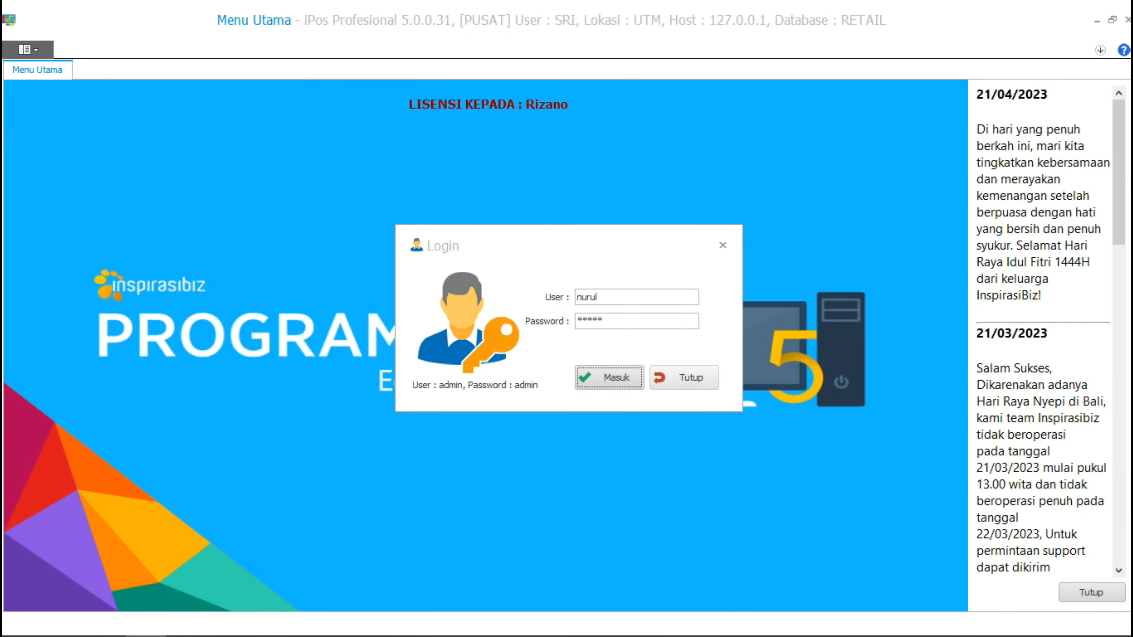
{"action": "key", "text": "Return"}
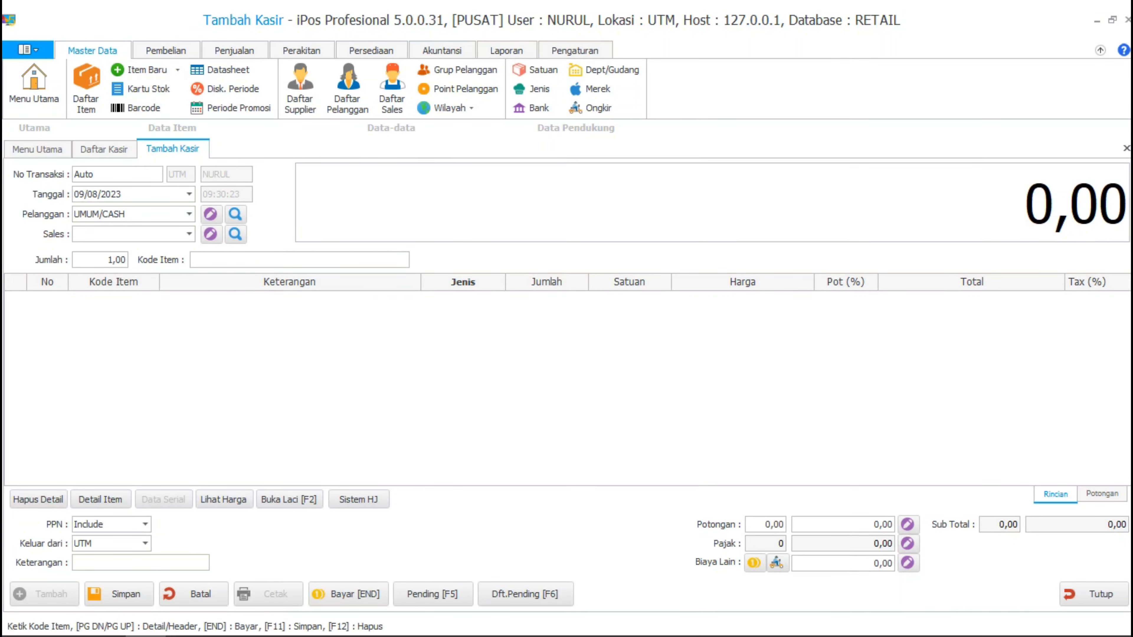
Search the items for "n", dismiss the update notice, and add INDOMIE GORENG (A004) in DUS to the sale.
{"action": "key", "text": "Return"}
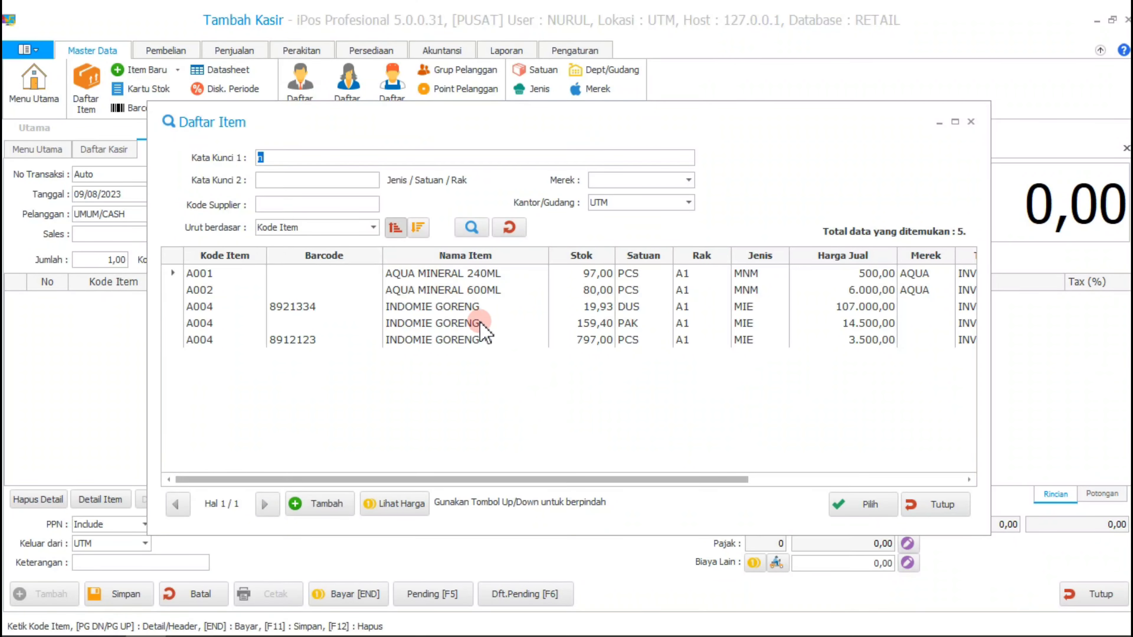
{"action": "left_click", "coordinate": [484, 323]}
{"action": "left_click", "coordinate": [685, 471]}
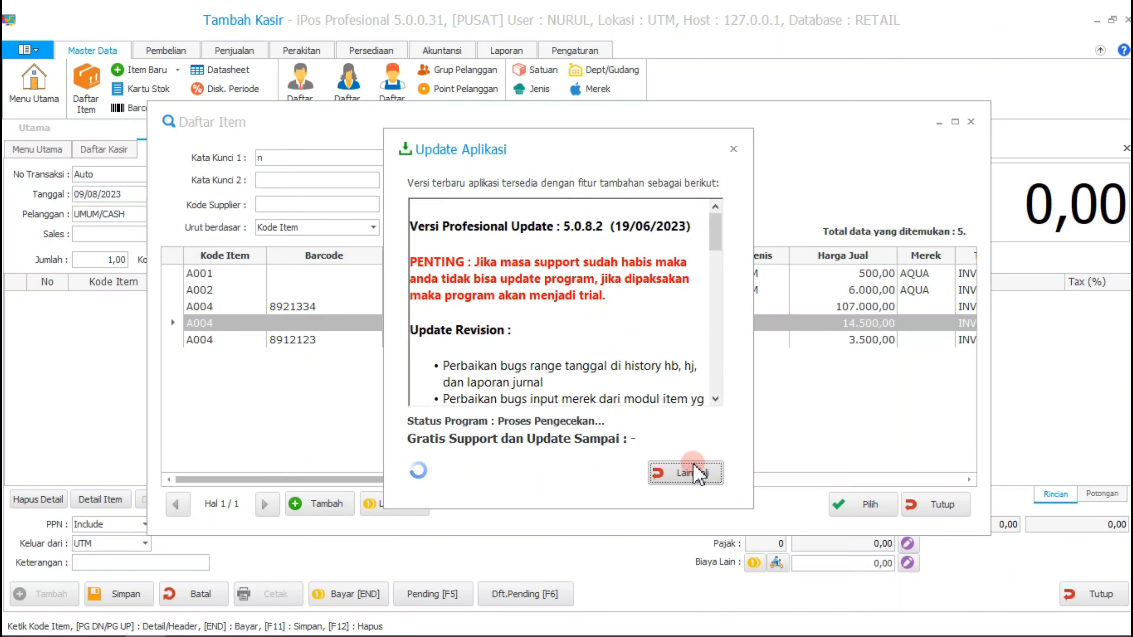
{"action": "left_click", "coordinate": [580, 313]}
{"action": "double_click", "coordinate": [581, 309]}
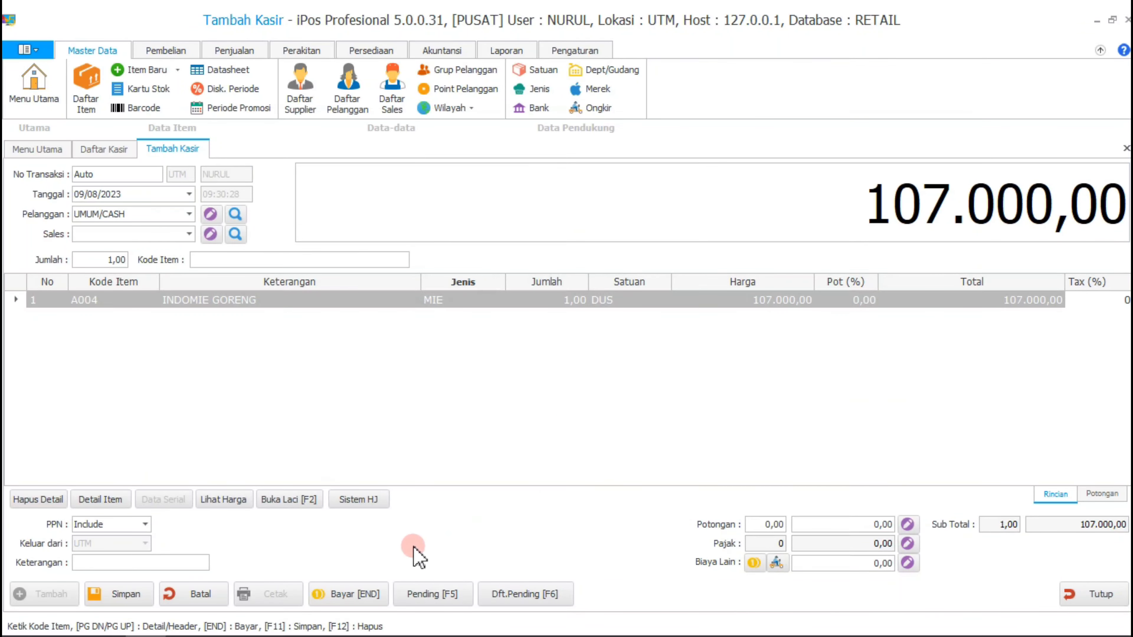
Pay the INDOMIE GORENG sale with 107.000 in cash, save the payment and start a new transaction.
{"action": "left_click", "coordinate": [357, 593]}
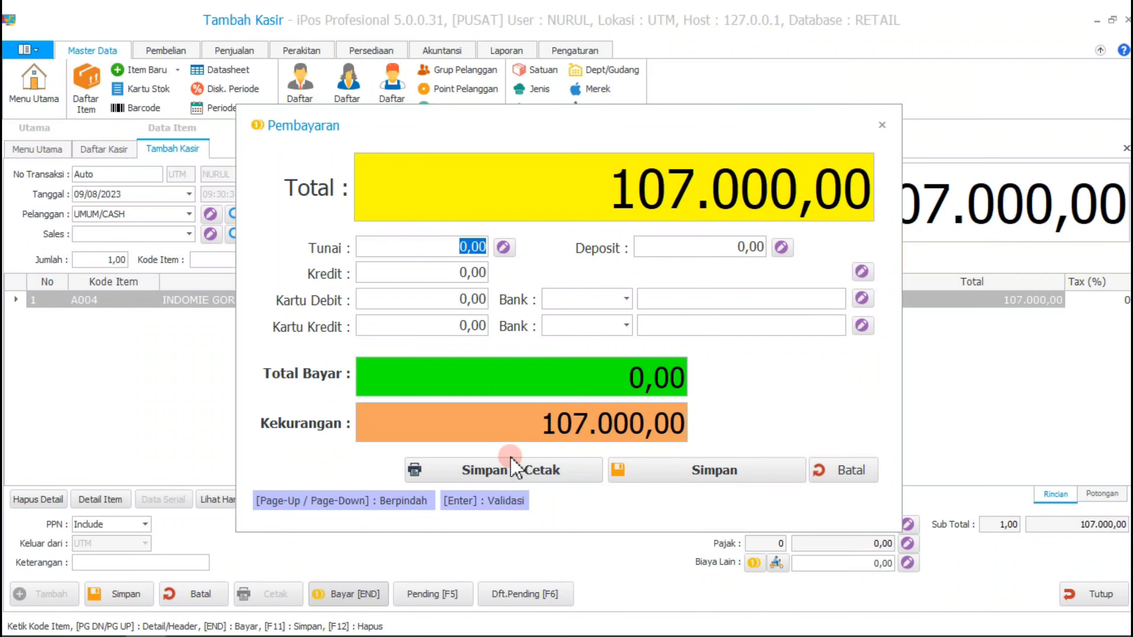
{"action": "type", "text": "107.00"}
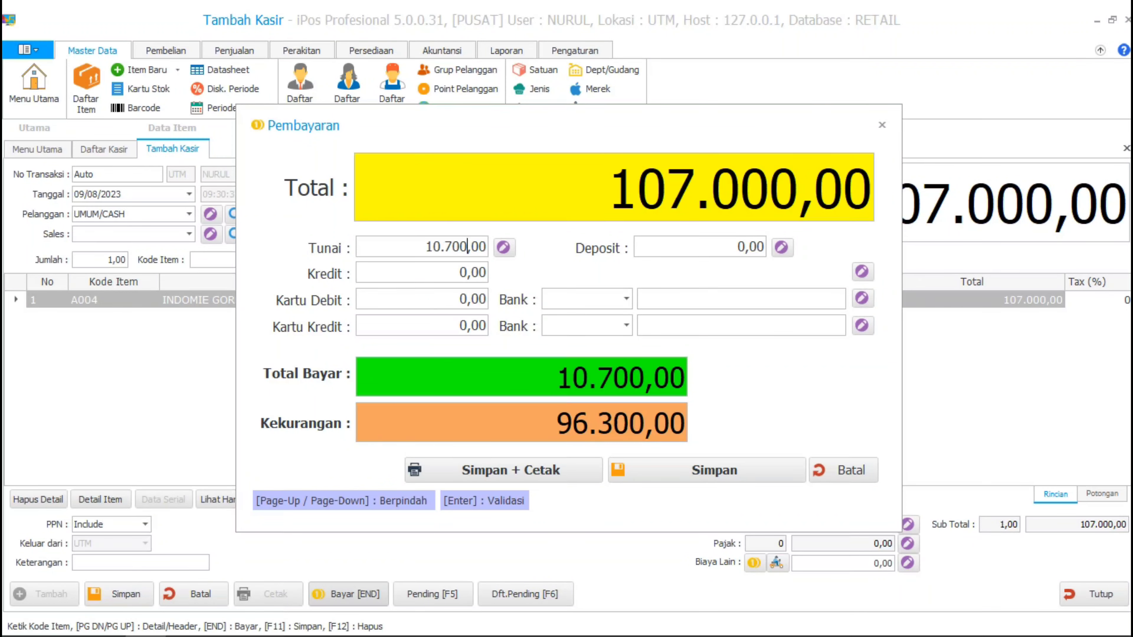
{"action": "type", "text": "0"}
{"action": "key", "text": "Return"}
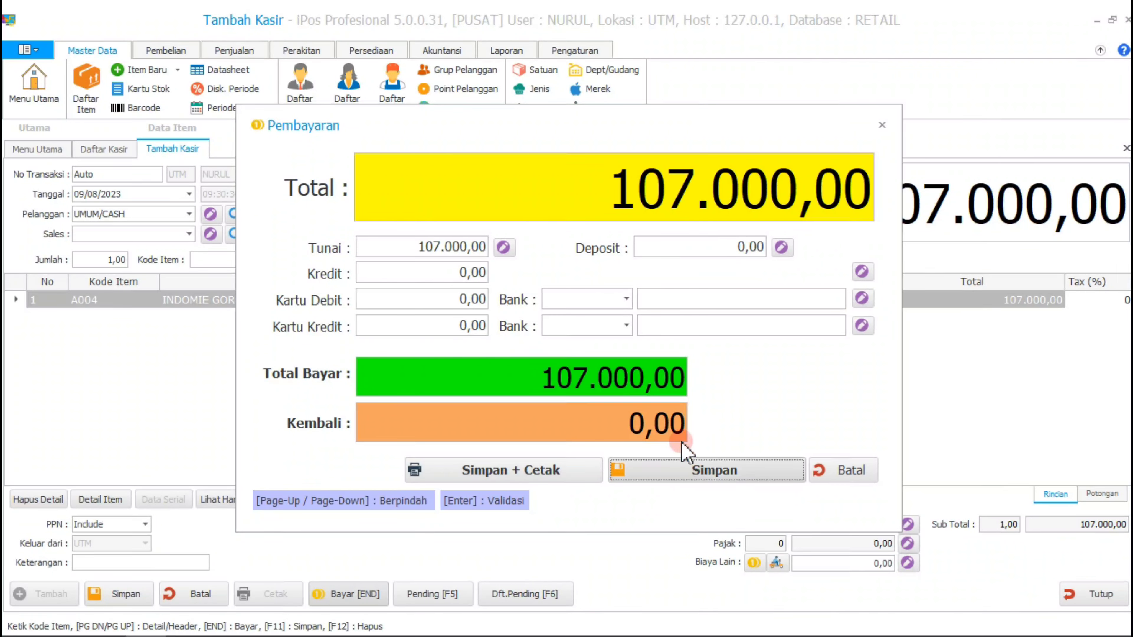
{"action": "left_click", "coordinate": [701, 469]}
{"action": "left_click", "coordinate": [700, 468]}
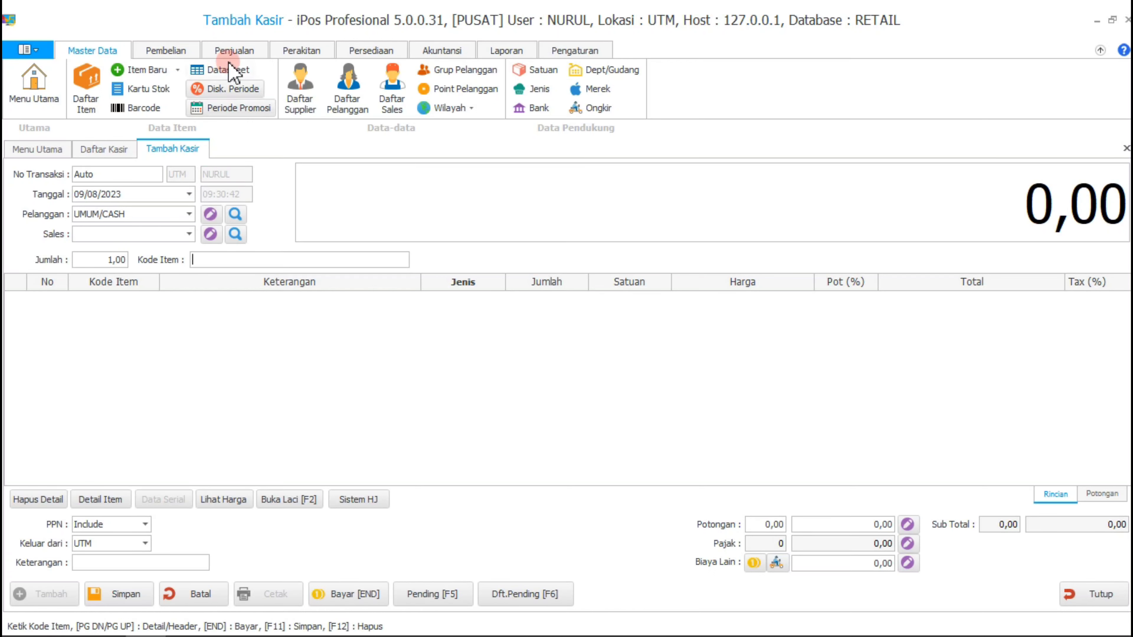
Open the cashier sales list and preview the Kasir report of the logged-in user for 09/08/2023 at UTM.
{"action": "left_click", "coordinate": [235, 50]}
{"action": "left_click", "coordinate": [143, 105]}
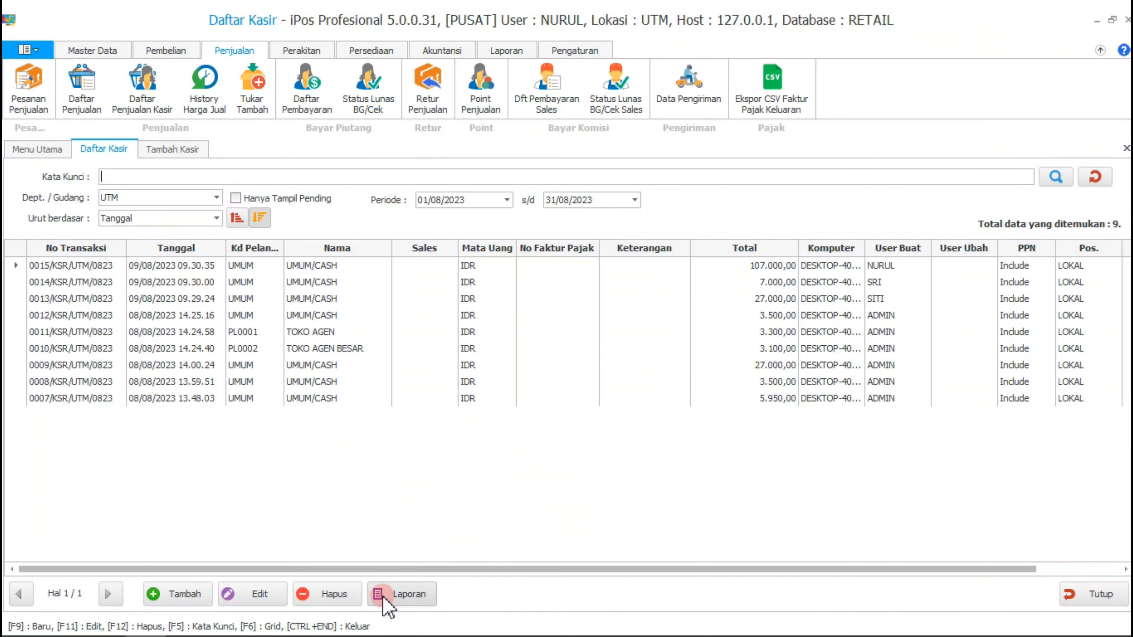
{"action": "left_click", "coordinate": [417, 595]}
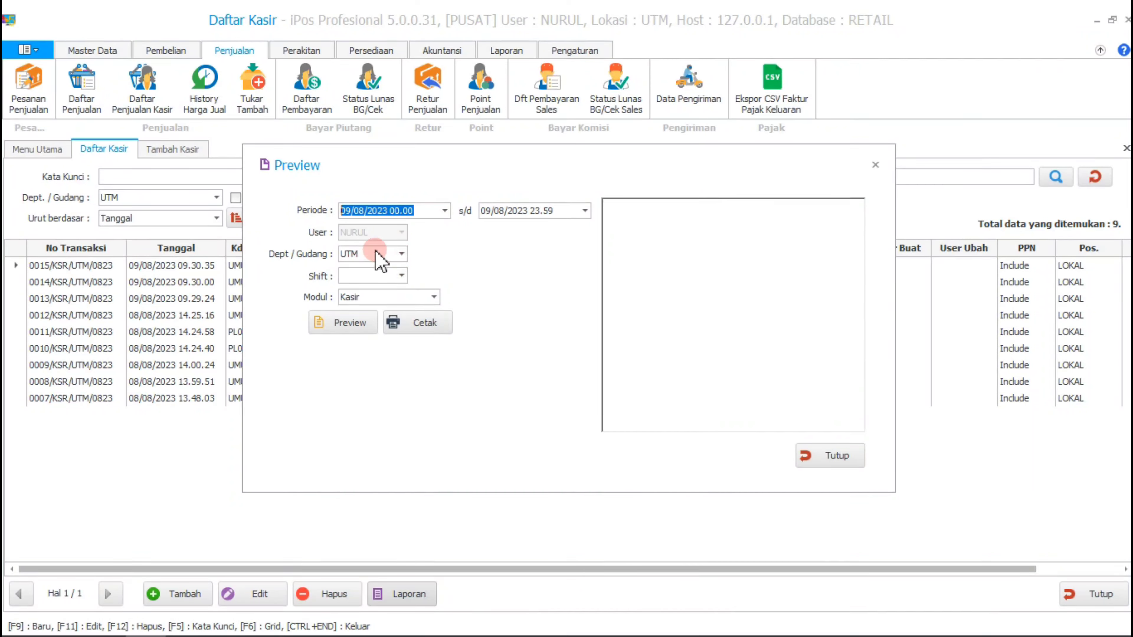
{"action": "left_click", "coordinate": [351, 323]}
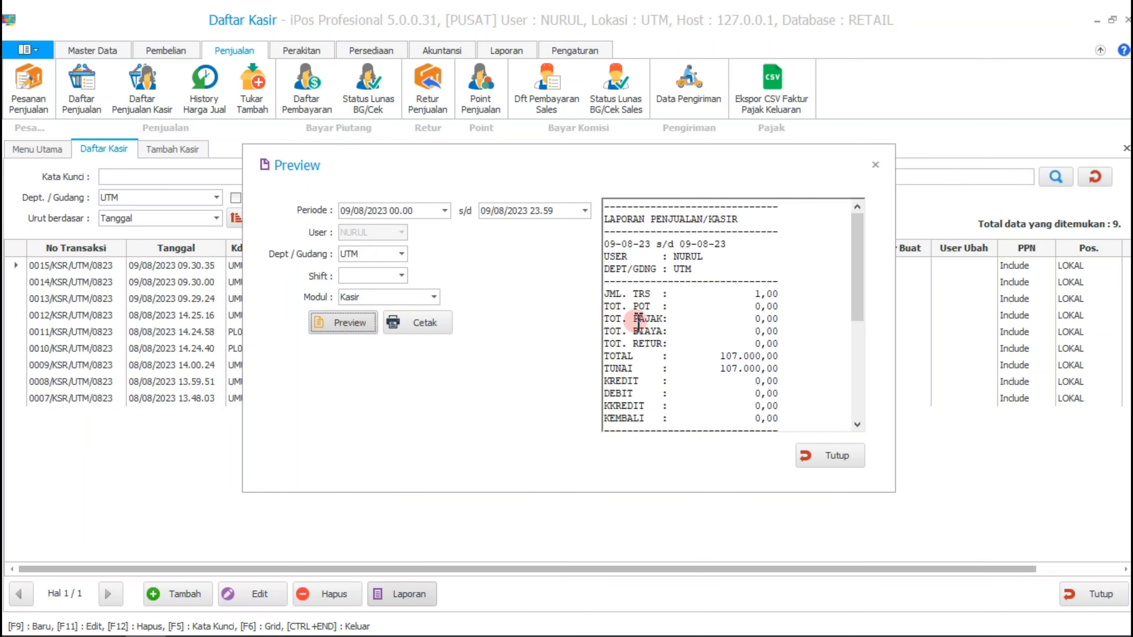
Read through the previewed cashier report, checking its user, department and totals, and close the preview.
{"action": "scroll", "coordinate": [758, 368], "scroll_direction": "down", "scroll_amount": 3}
{"action": "scroll", "coordinate": [758, 369], "scroll_direction": "down", "scroll_amount": 1}
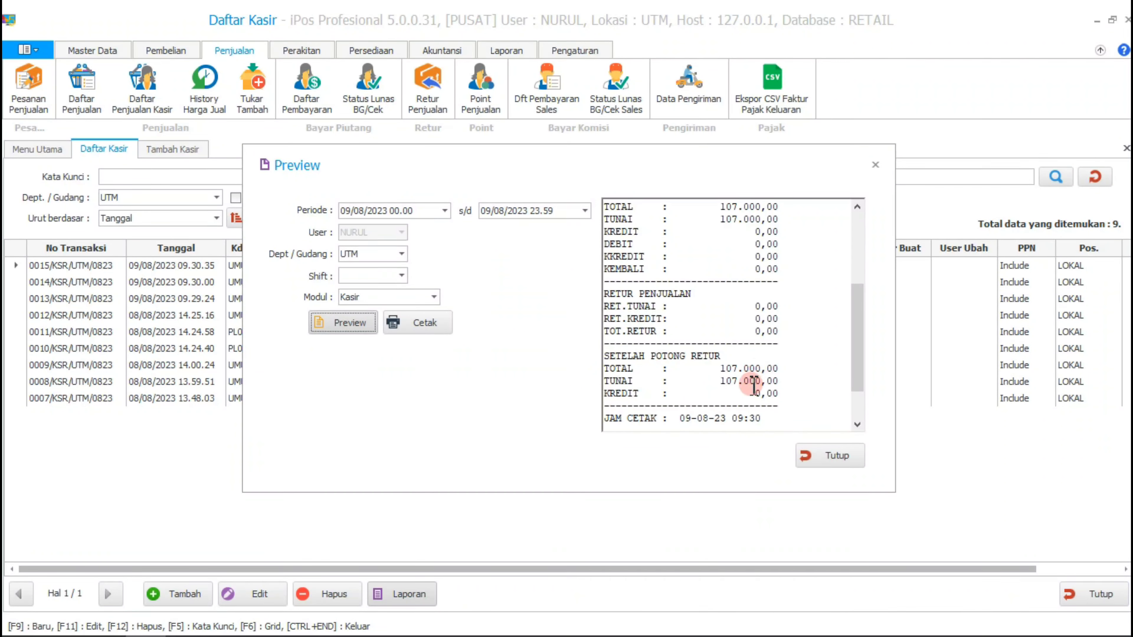
{"action": "scroll", "coordinate": [742, 381], "scroll_direction": "up", "scroll_amount": 5}
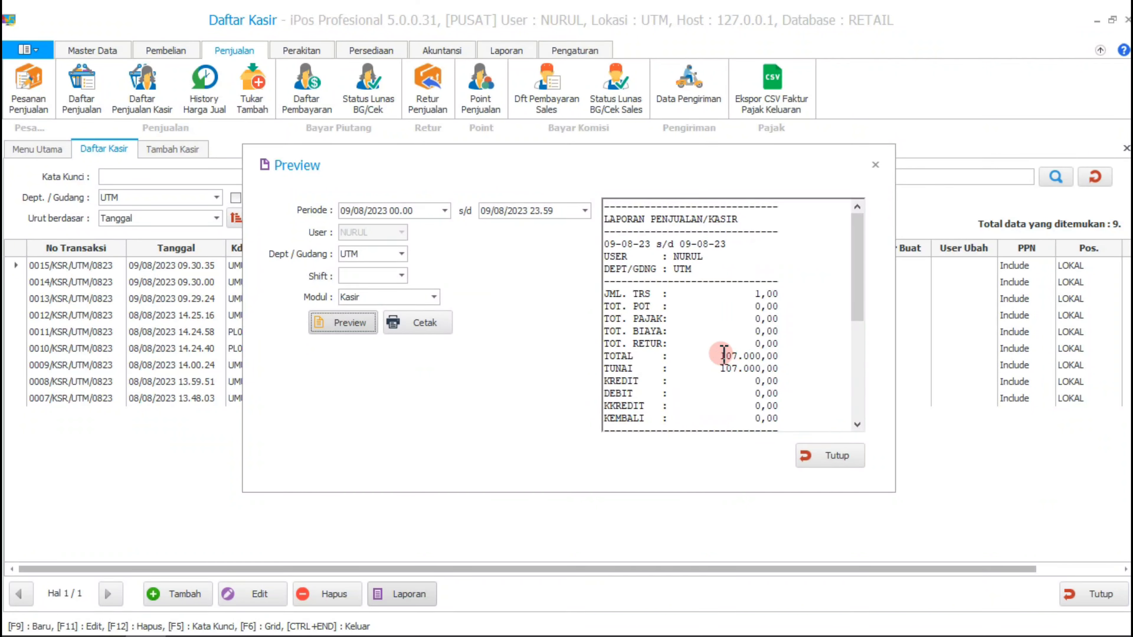
{"action": "left_click_drag", "start_coordinate": [715, 264], "coordinate": [647, 251]}
{"action": "left_click", "coordinate": [719, 297]}
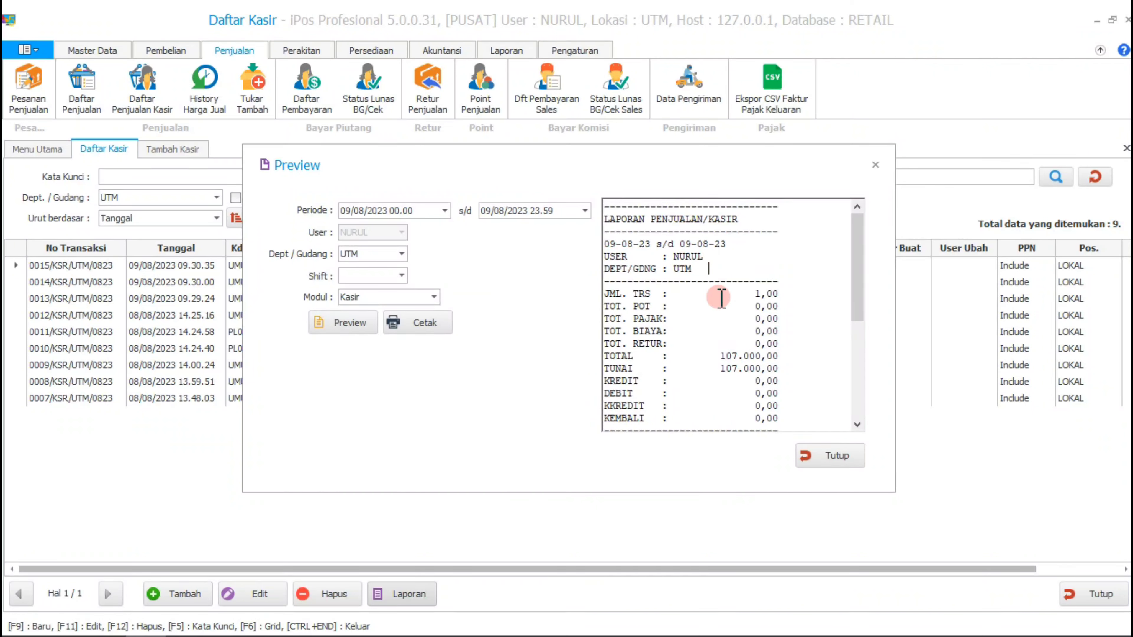
{"action": "left_click", "coordinate": [818, 457]}
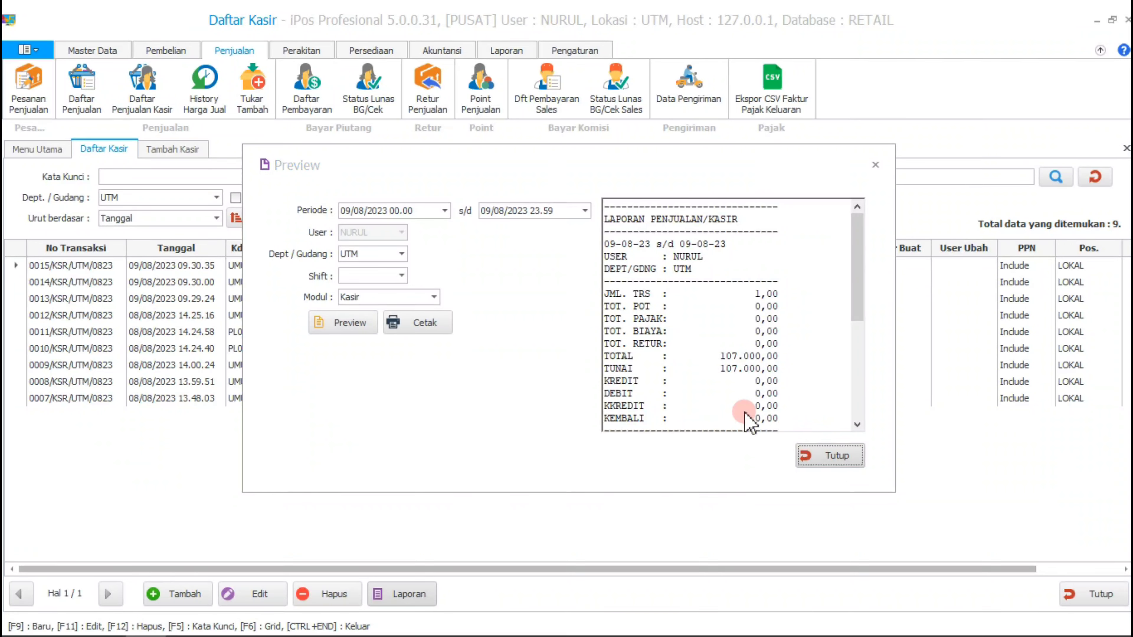
Log out of the administrator-group user, discarding the empty transaction, and log back in with the second cashier's user ID and password.
{"action": "left_click", "coordinate": [30, 48]}
{"action": "left_click", "coordinate": [85, 155]}
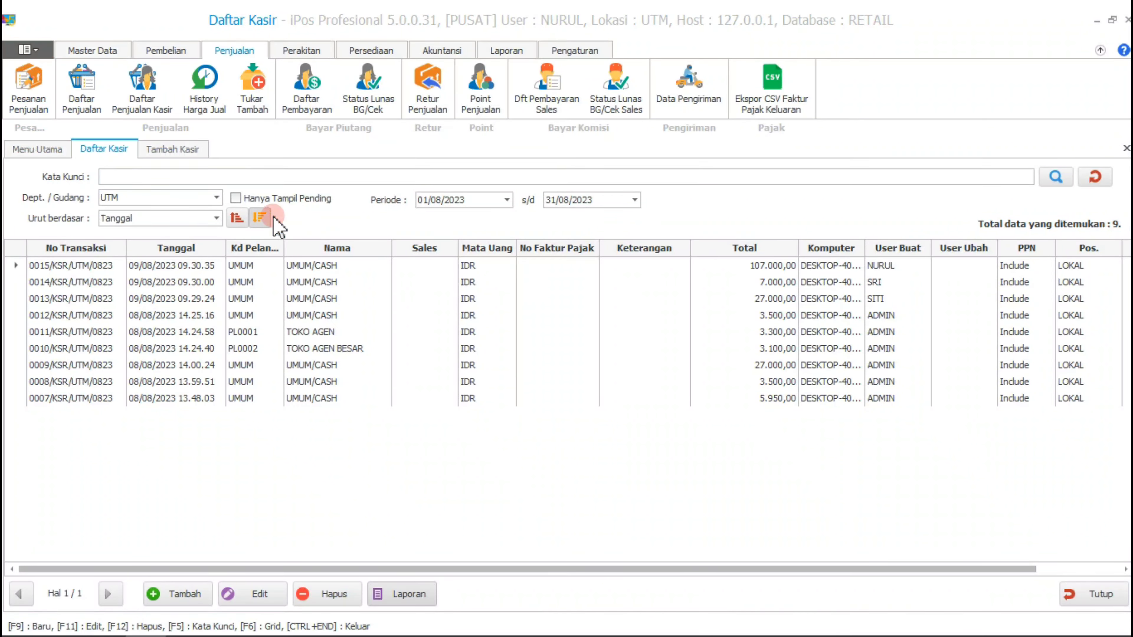
{"action": "left_click", "coordinate": [627, 382]}
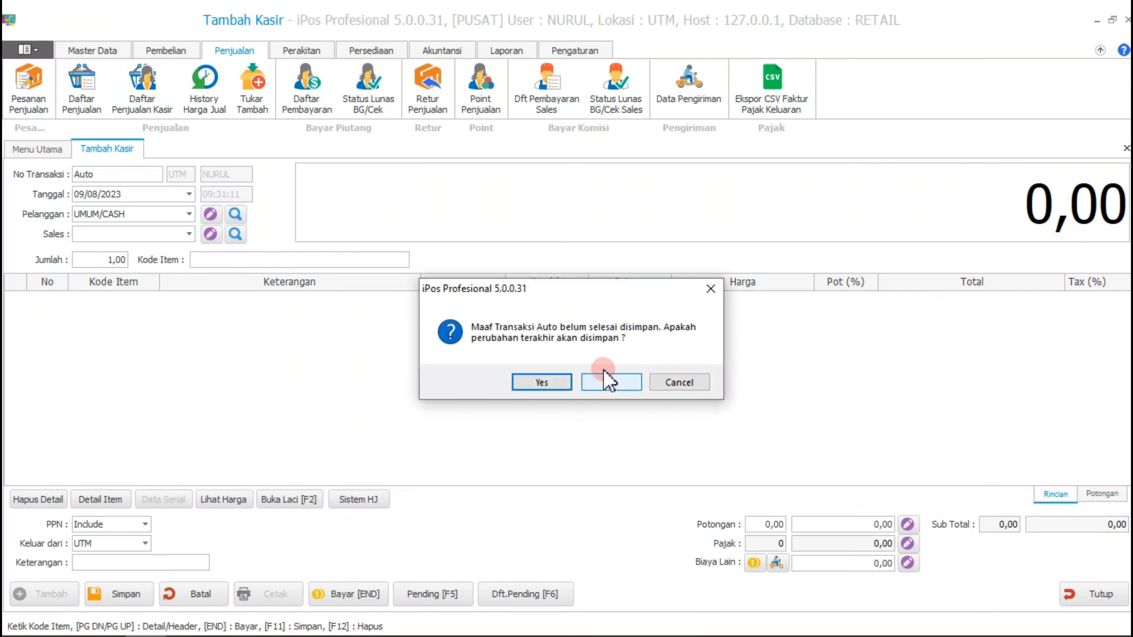
{"action": "left_click", "coordinate": [609, 383]}
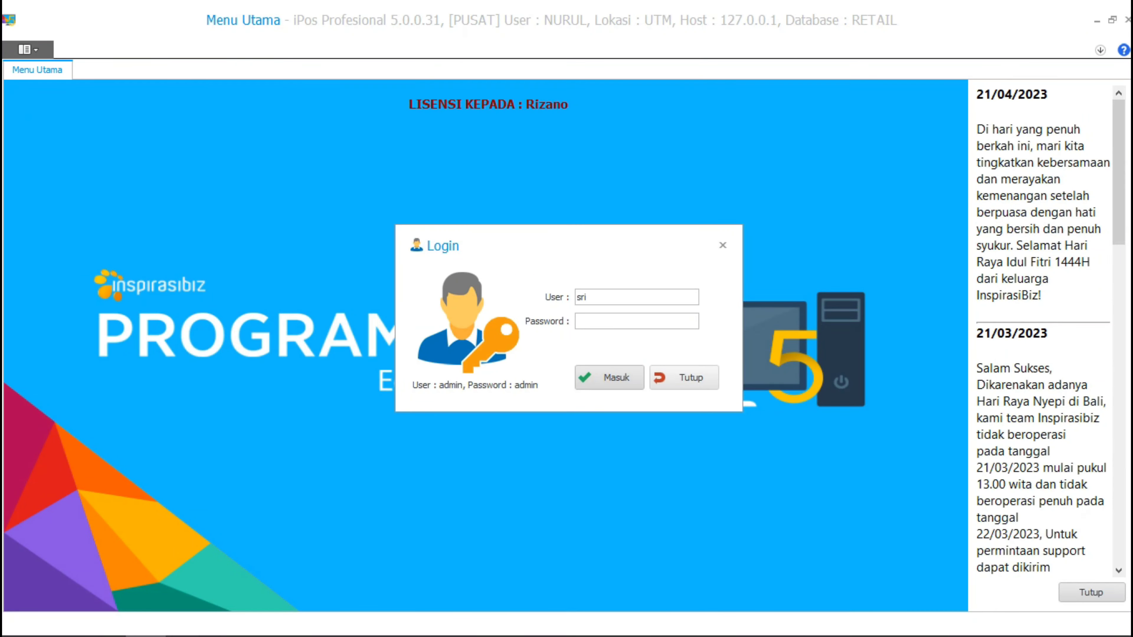
{"action": "left_click", "coordinate": [609, 378]}
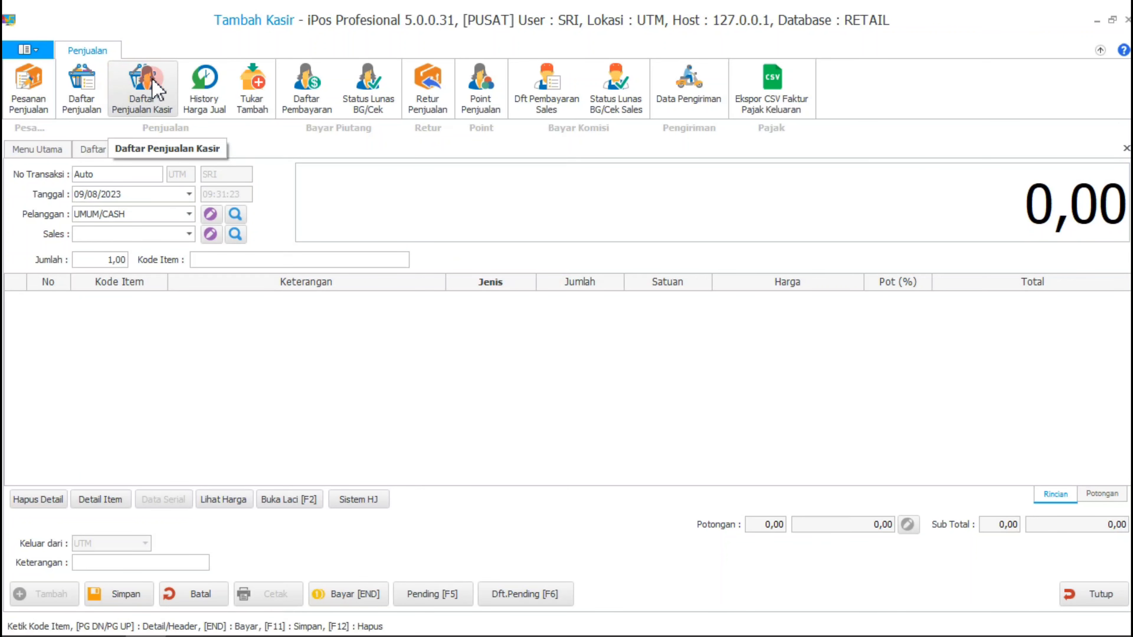
Open the cashier sales list and preview the second cashier's Kasir report for 09/08/2023 at UTM, postponing the application update.
{"action": "left_click", "coordinate": [140, 92]}
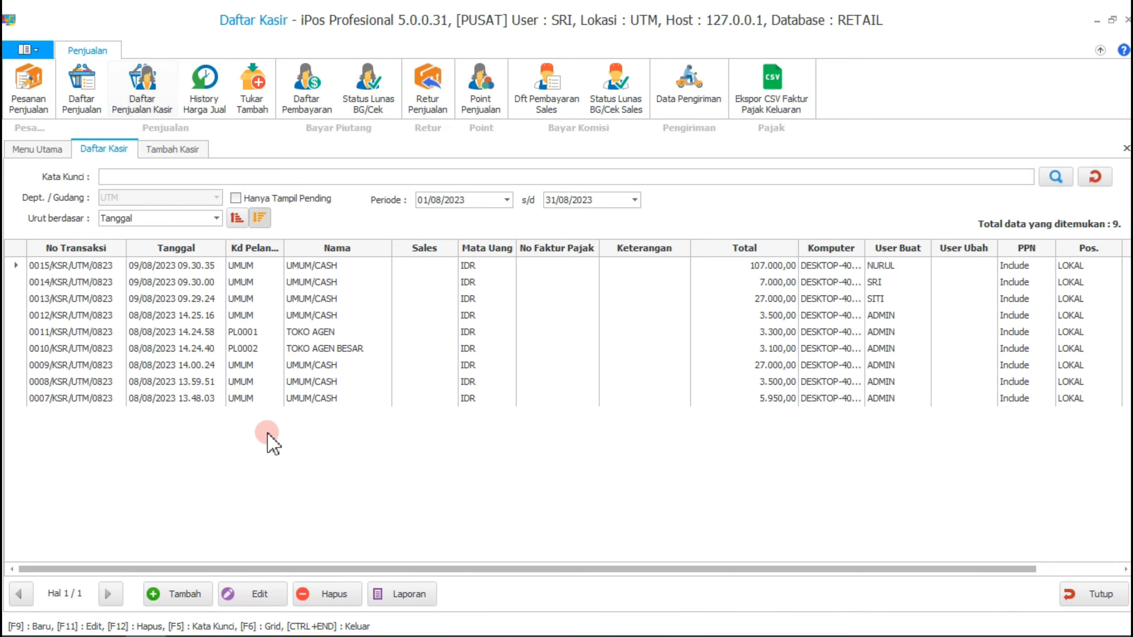
{"action": "left_click", "coordinate": [400, 594]}
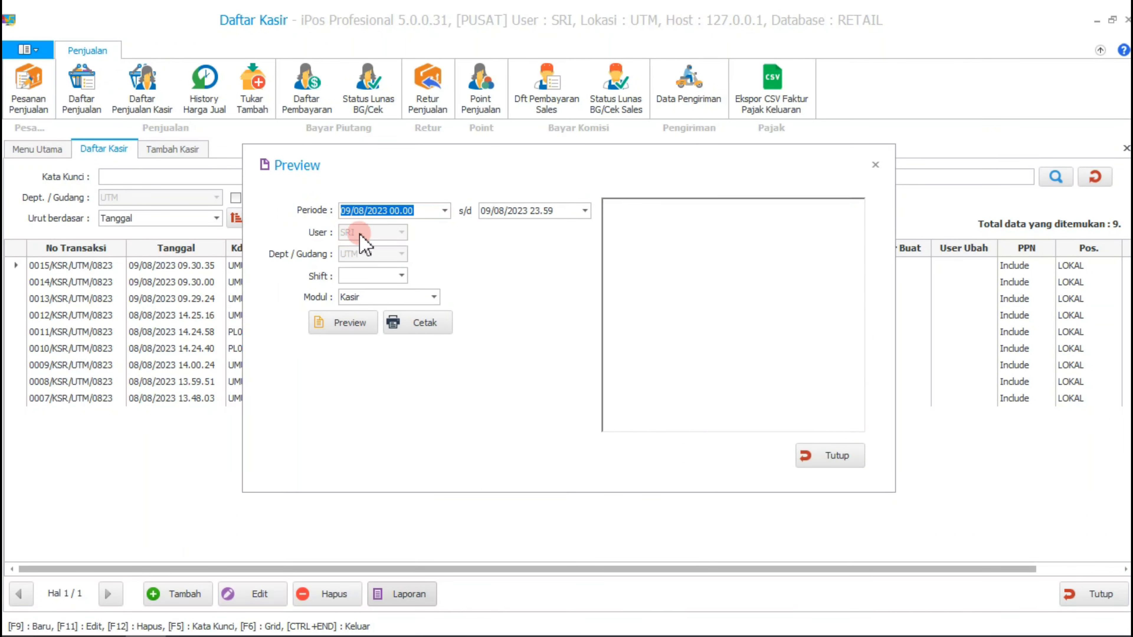
{"action": "left_click", "coordinate": [662, 473]}
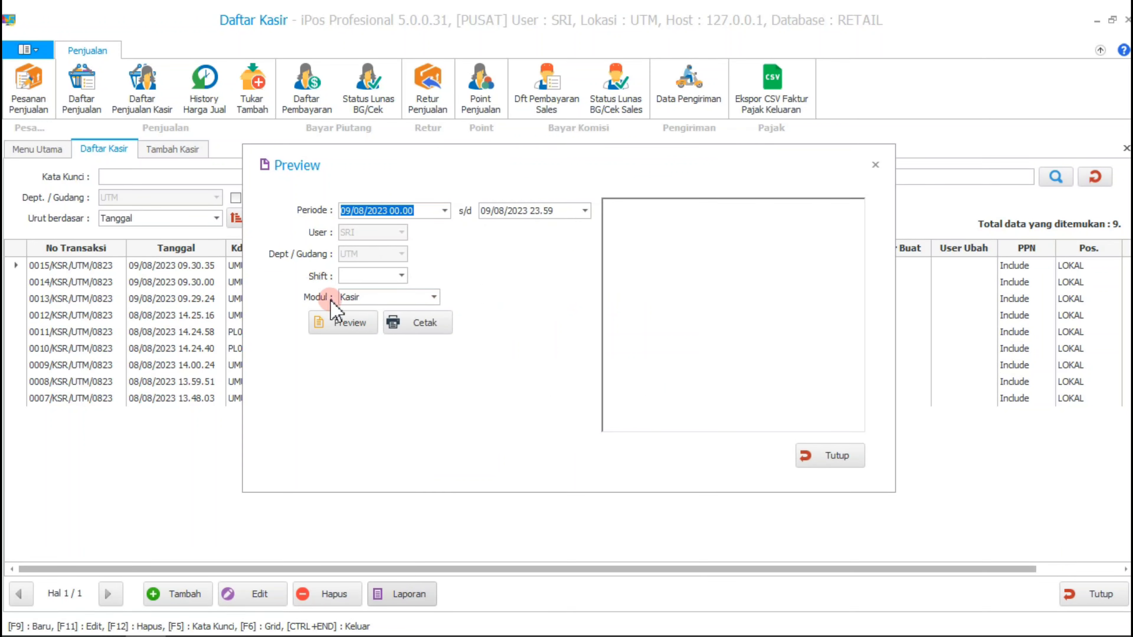
{"action": "left_click", "coordinate": [339, 322]}
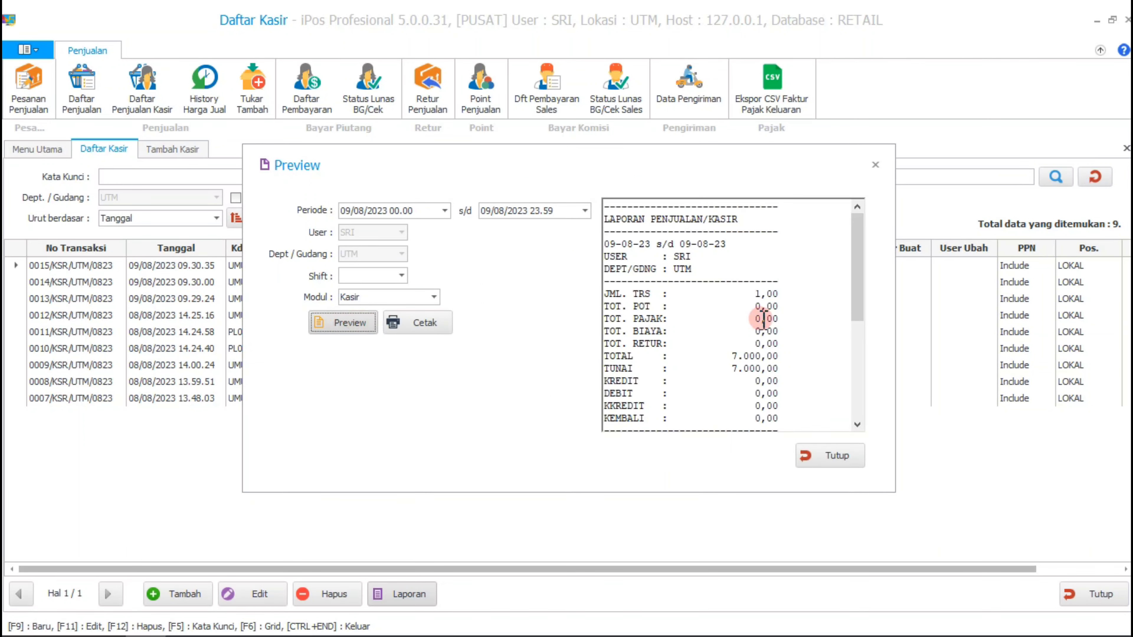
Check the total, cash amount, user and department in the second cashier's previewed report, and close the preview.
{"action": "left_click_drag", "start_coordinate": [727, 356], "coordinate": [795, 355]}
{"action": "left_click_drag", "start_coordinate": [723, 372], "coordinate": [785, 366]}
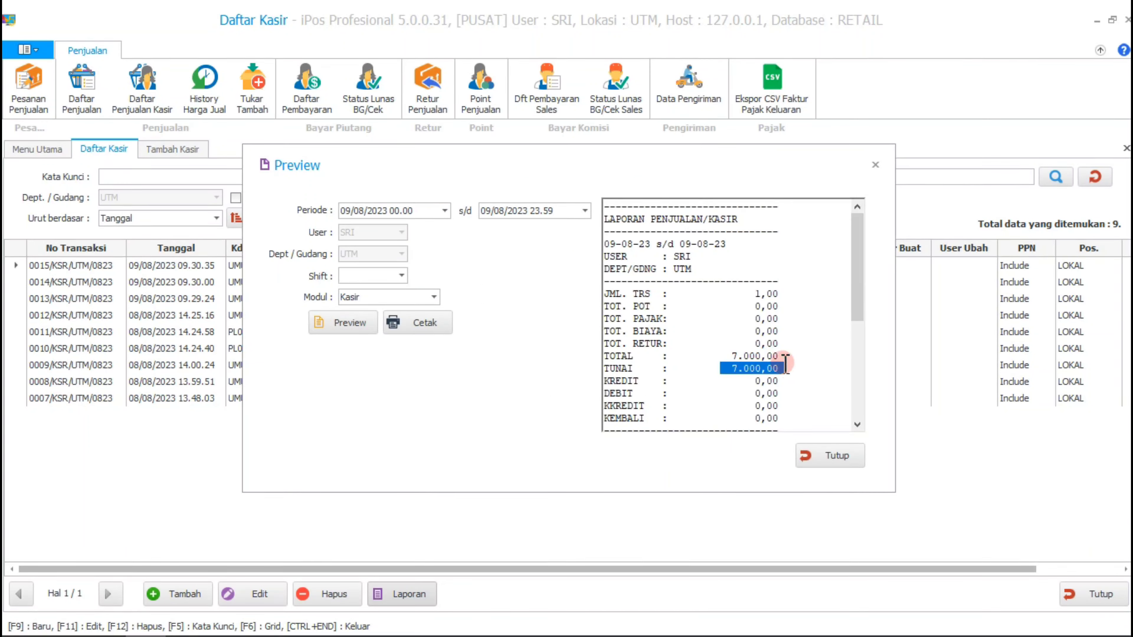
{"action": "left_click_drag", "start_coordinate": [704, 263], "coordinate": [675, 258]}
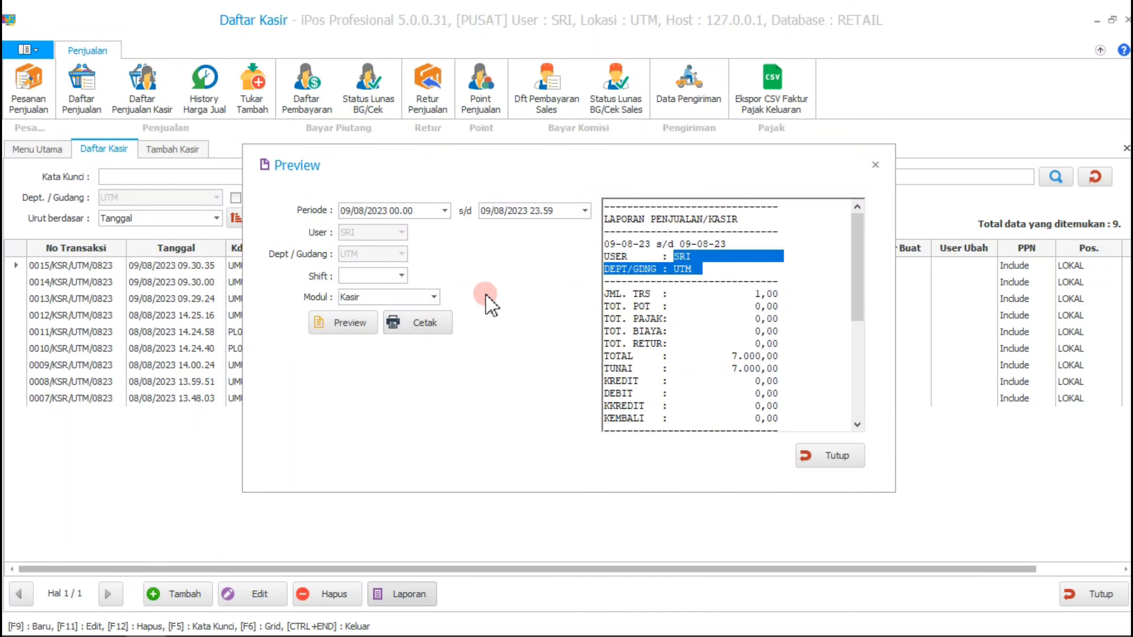
{"action": "left_click", "coordinate": [809, 455]}
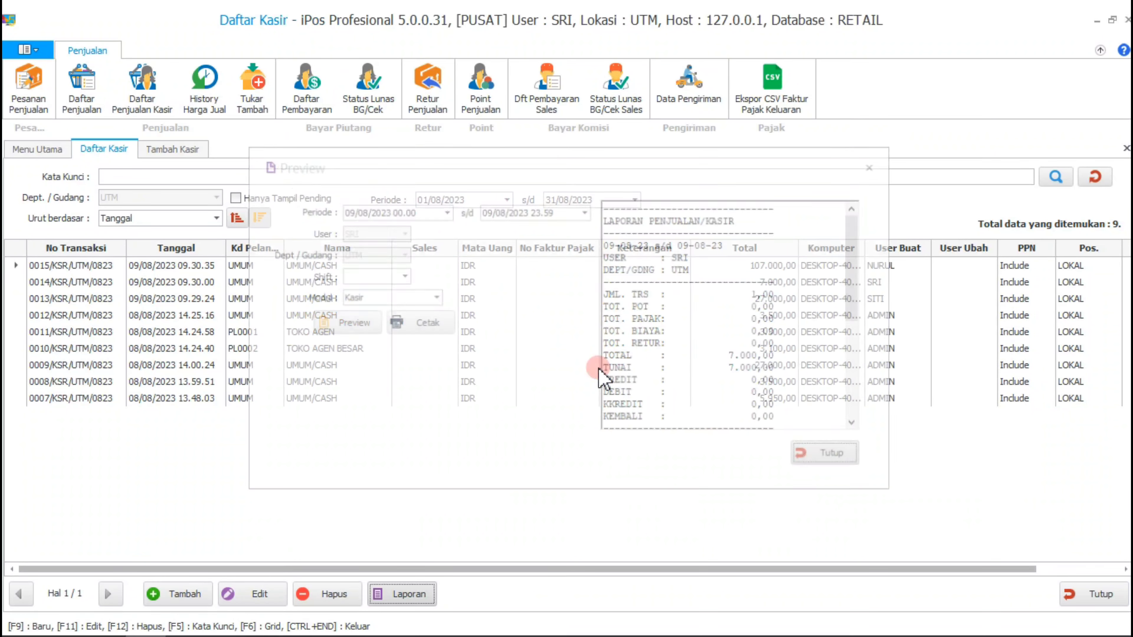
Log out of the second cashier, discarding the unsaved transaction, and log in with the first cashier's user ID and password.
{"action": "left_click", "coordinate": [27, 49]}
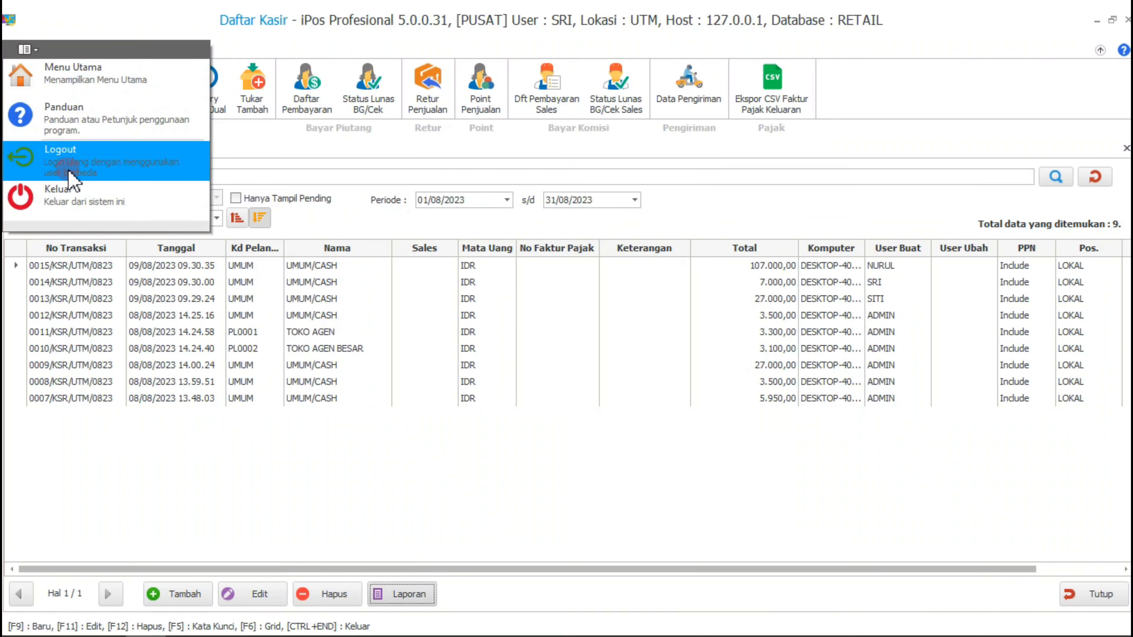
{"action": "left_click", "coordinate": [56, 149]}
{"action": "left_click", "coordinate": [618, 384]}
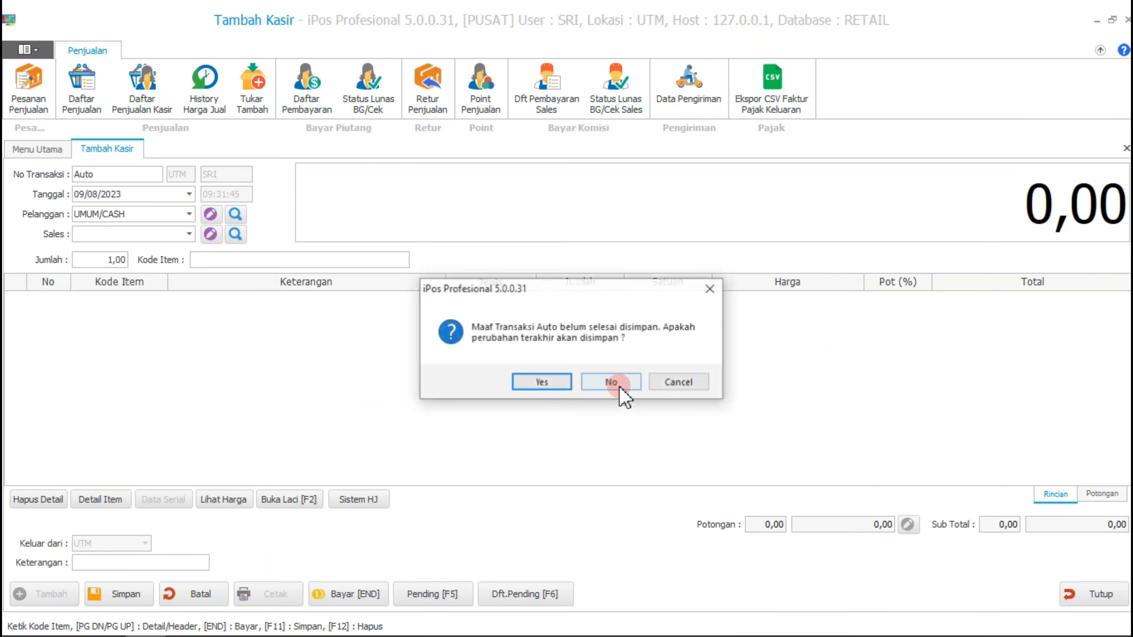
{"action": "left_click", "coordinate": [618, 386]}
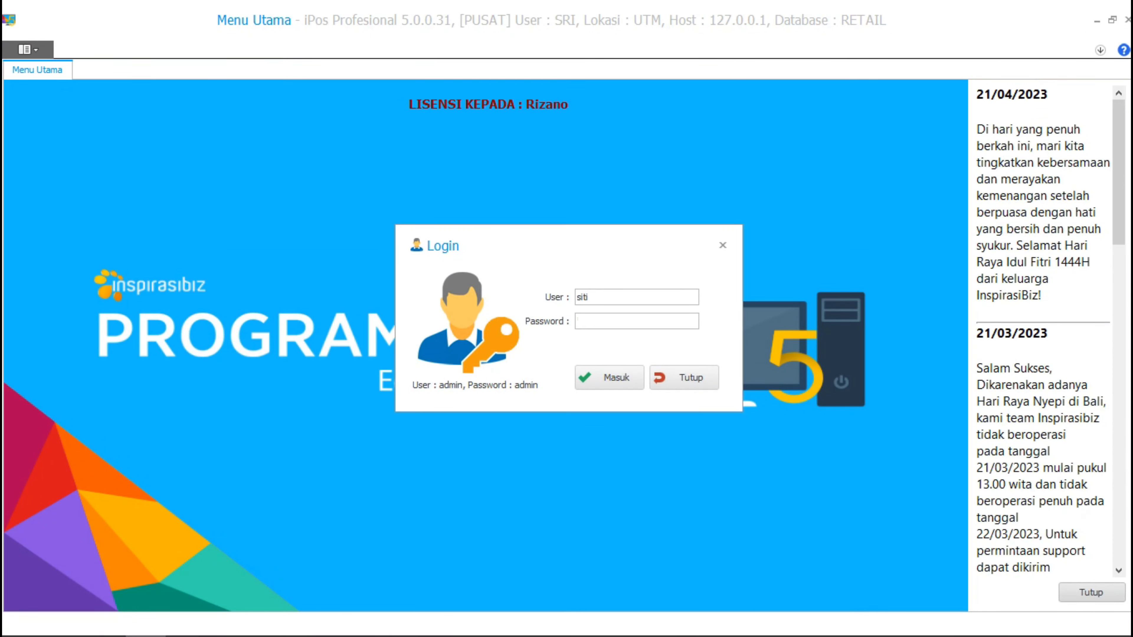
{"action": "left_click", "coordinate": [618, 382]}
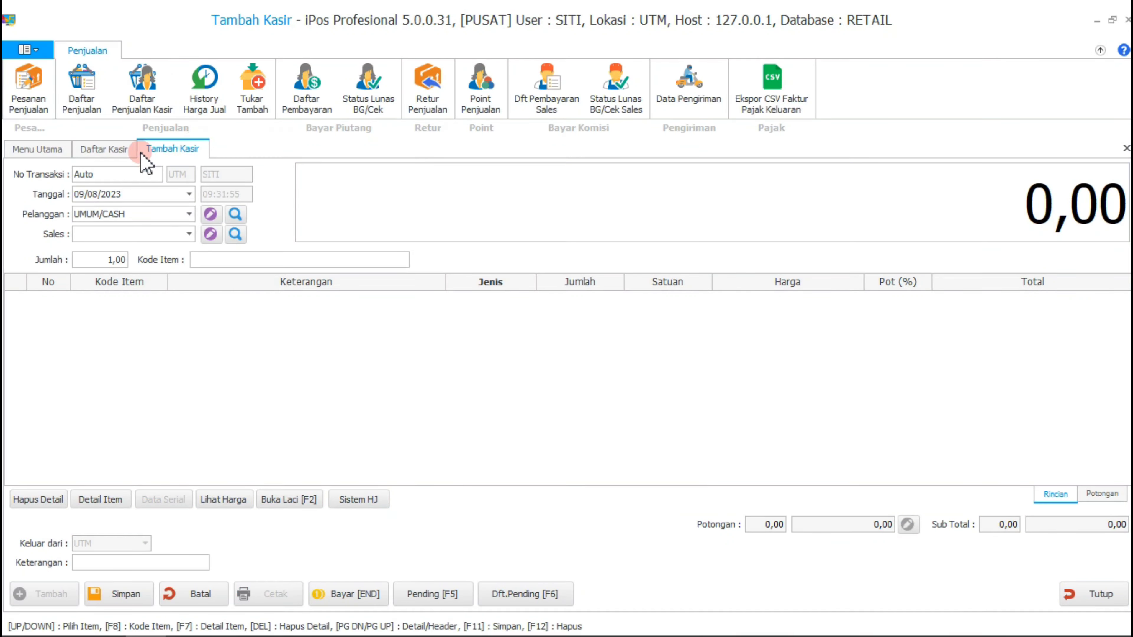
Preview the first cashier's Kasir report for 09/08/2023 from the cashier sales list, postponing the application update, and read through its totals.
{"action": "left_click", "coordinate": [105, 149]}
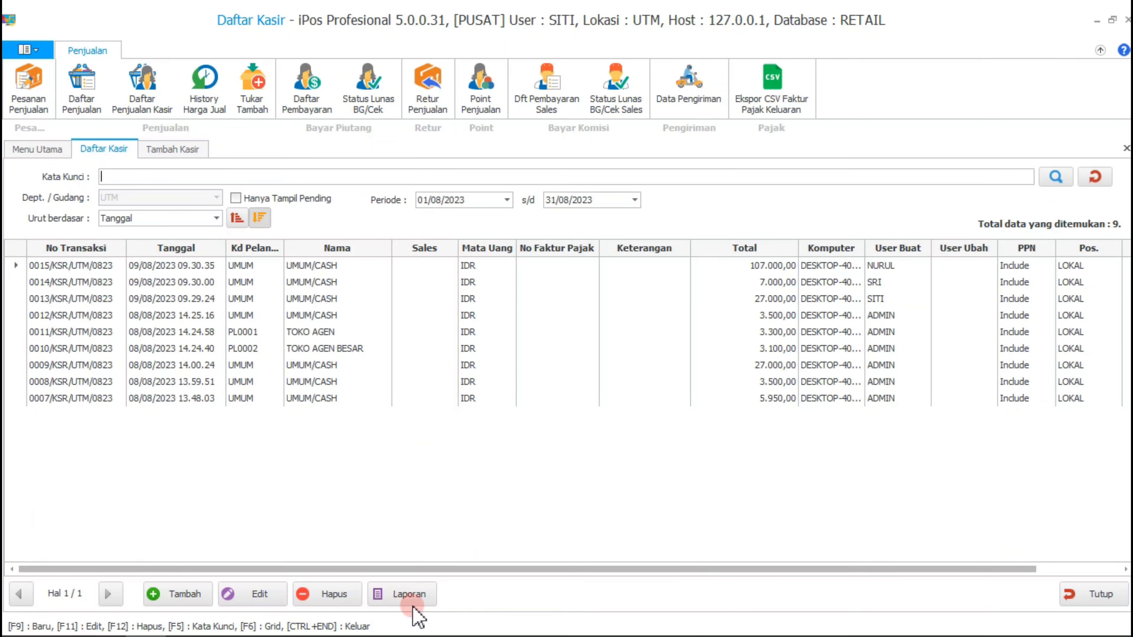
{"action": "left_click", "coordinate": [406, 595]}
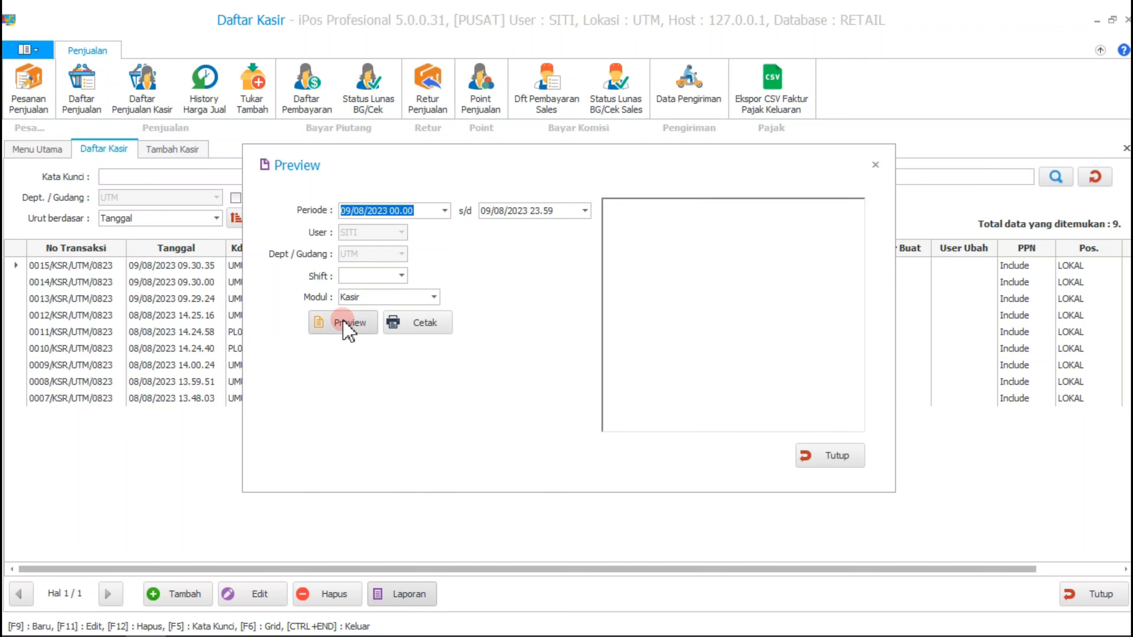
{"action": "left_click", "coordinate": [344, 322]}
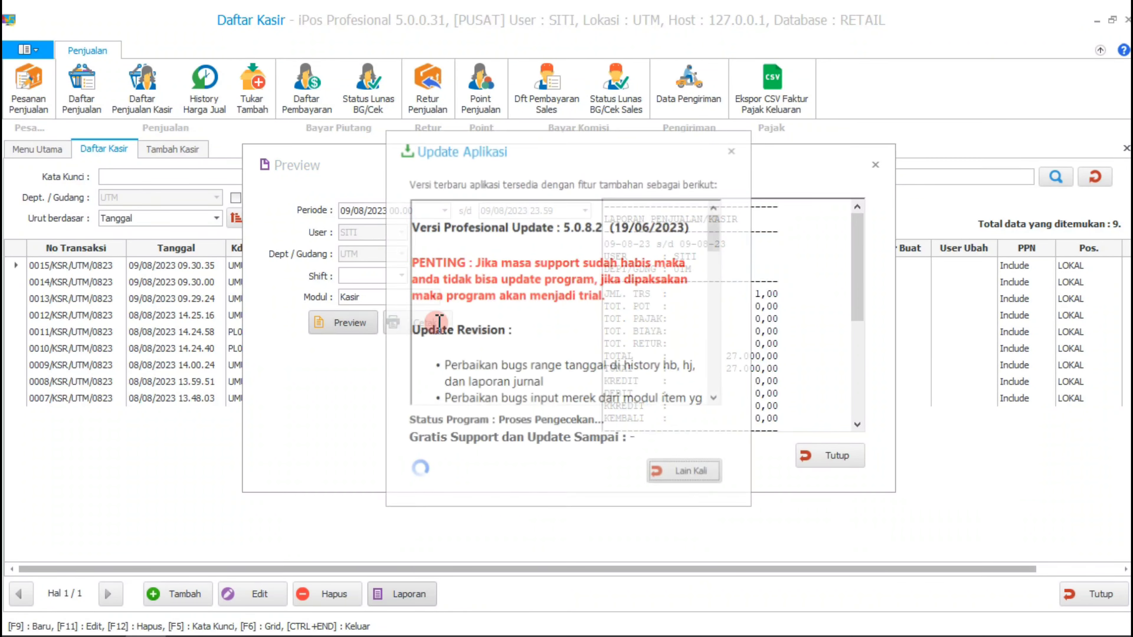
{"action": "left_click", "coordinate": [680, 473]}
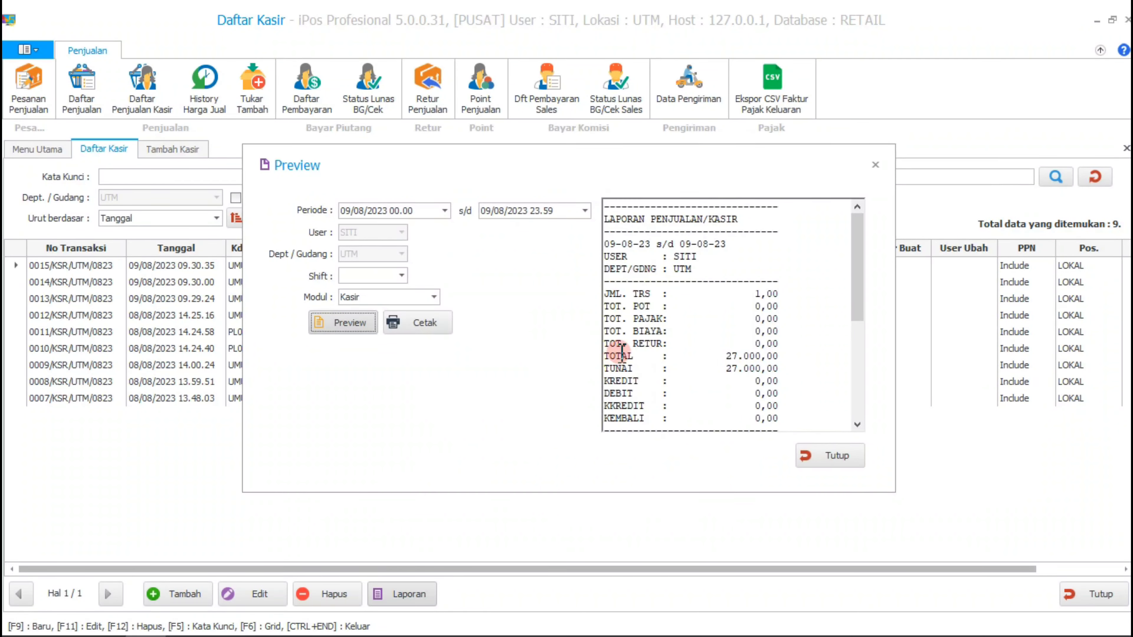
{"action": "scroll", "coordinate": [698, 321], "scroll_direction": "down", "scroll_amount": 5}
{"action": "scroll", "coordinate": [698, 324], "scroll_direction": "up", "scroll_amount": 5}
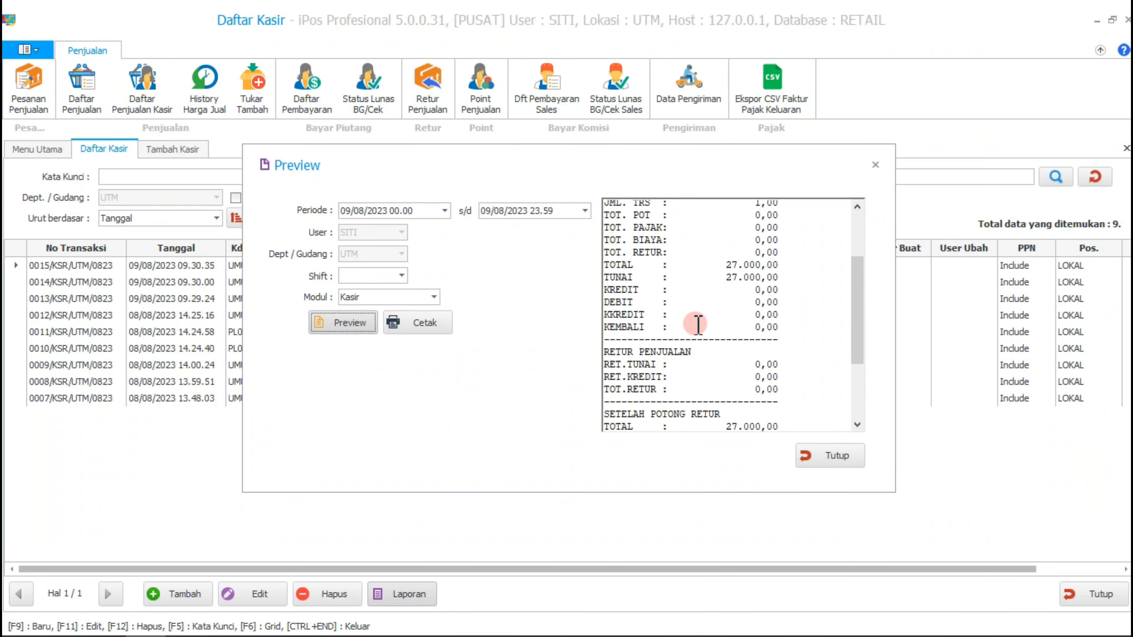
{"action": "scroll", "coordinate": [698, 325], "scroll_direction": "up", "scroll_amount": 1}
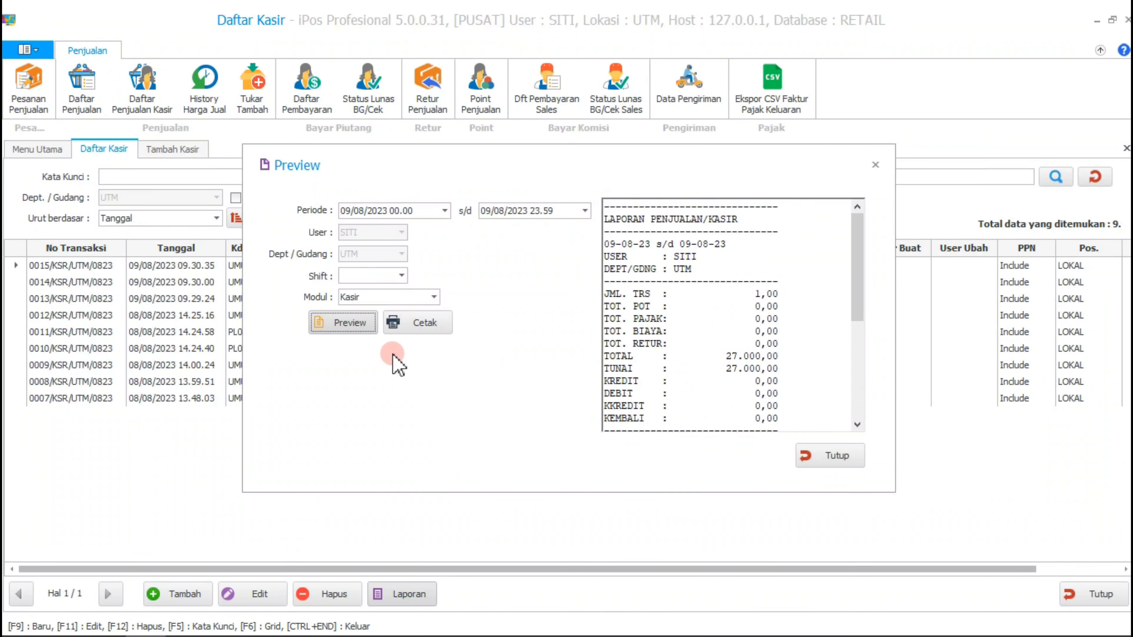